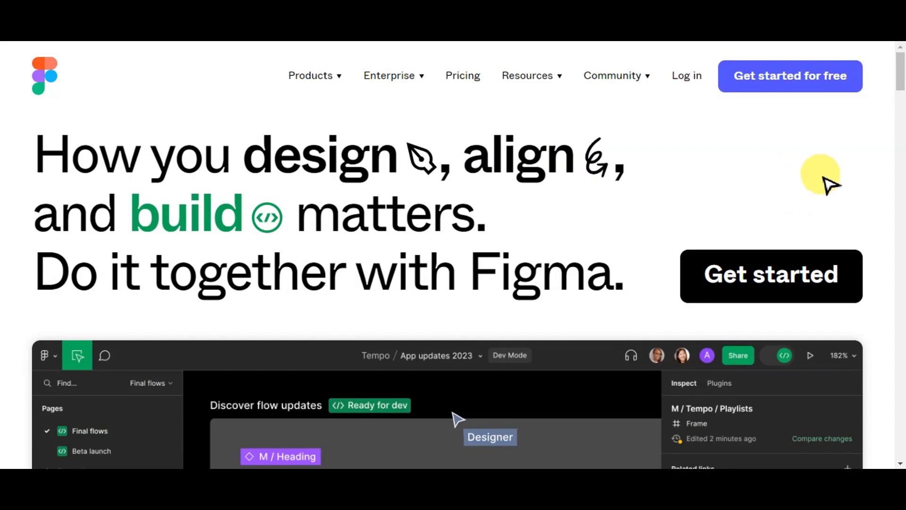
Step: Review the Figma homepage sections on design, prototyping, Dev Mode, design systems and FigJam down to the footer
{"action": "scroll", "coordinate": [845, 191], "scroll_direction": "down", "scroll_amount": 3}
{"action": "scroll", "coordinate": [845, 191], "scroll_direction": "down", "scroll_amount": 4}
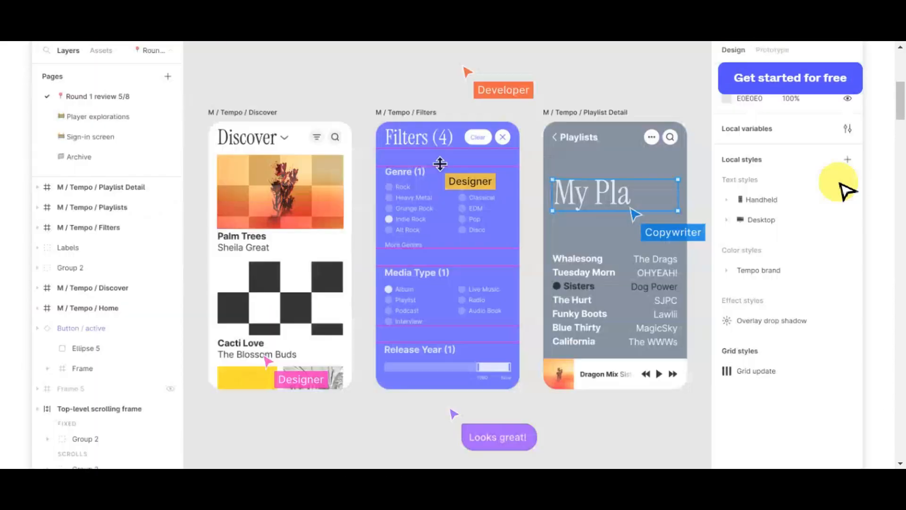
{"action": "scroll", "coordinate": [844, 191], "scroll_direction": "down", "scroll_amount": 7}
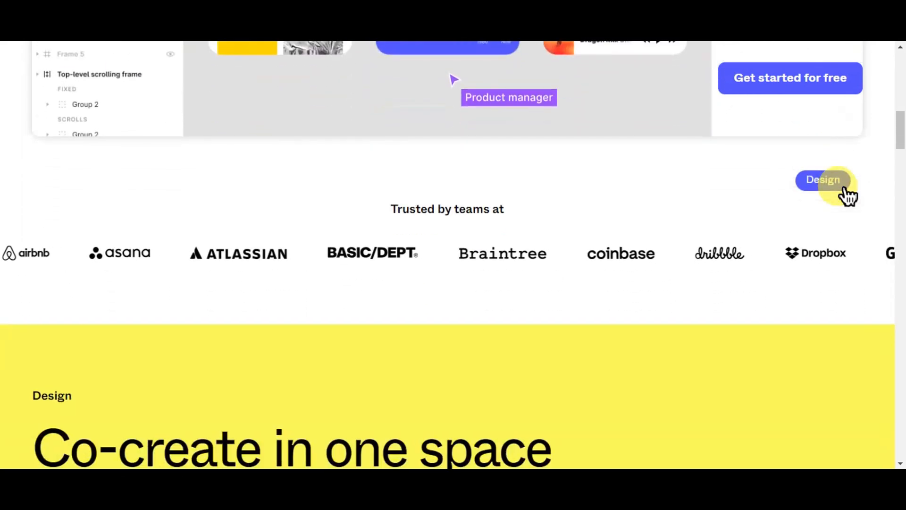
{"action": "scroll", "coordinate": [847, 194], "scroll_direction": "down", "scroll_amount": 7}
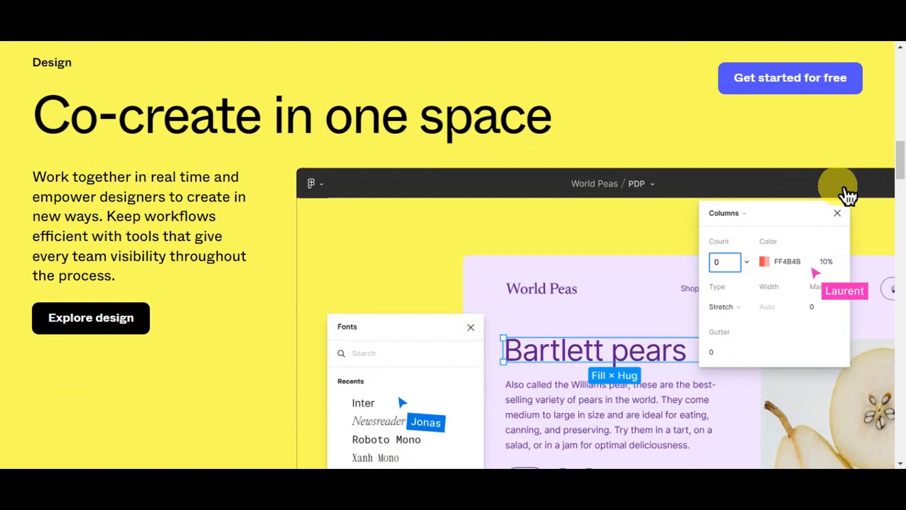
{"action": "scroll", "coordinate": [847, 193], "scroll_direction": "down", "scroll_amount": 14}
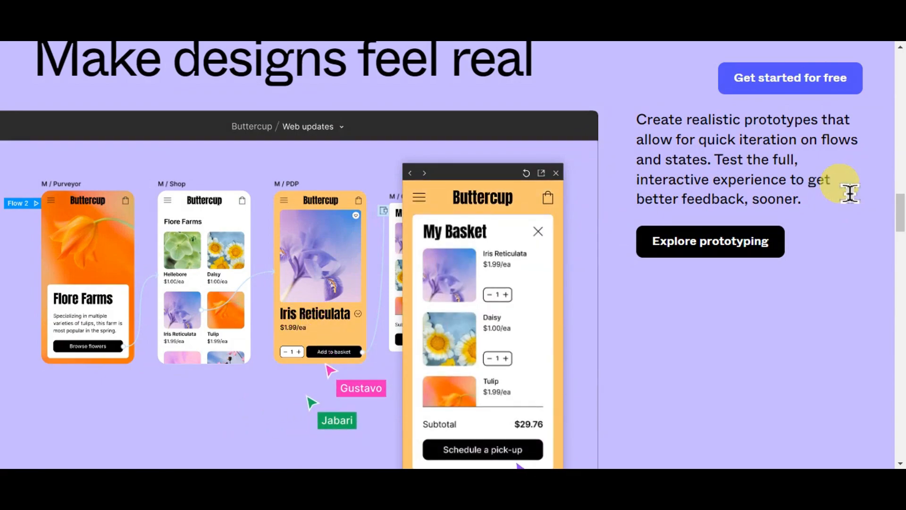
{"action": "scroll", "coordinate": [849, 193], "scroll_direction": "down", "scroll_amount": 4}
{"action": "scroll", "coordinate": [847, 193], "scroll_direction": "down", "scroll_amount": 4}
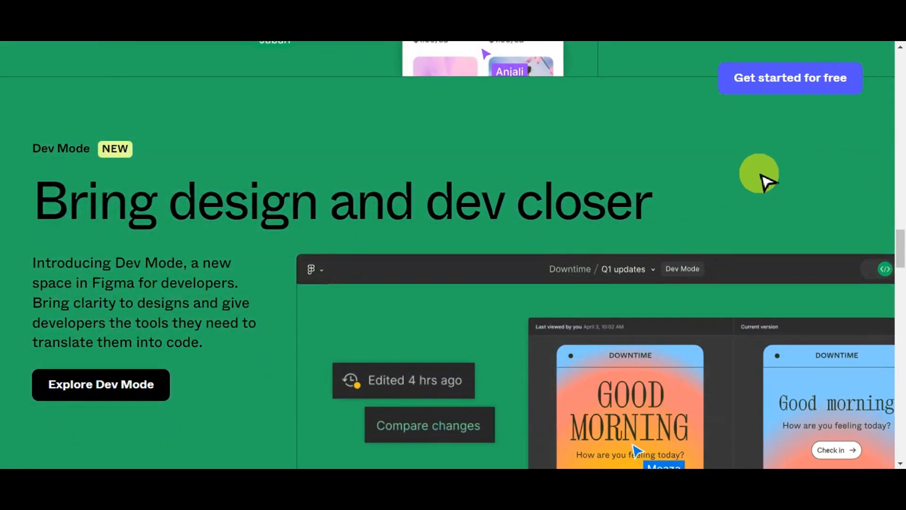
{"action": "scroll", "coordinate": [780, 159], "scroll_direction": "down", "scroll_amount": 3}
{"action": "scroll", "coordinate": [788, 163], "scroll_direction": "down", "scroll_amount": 3}
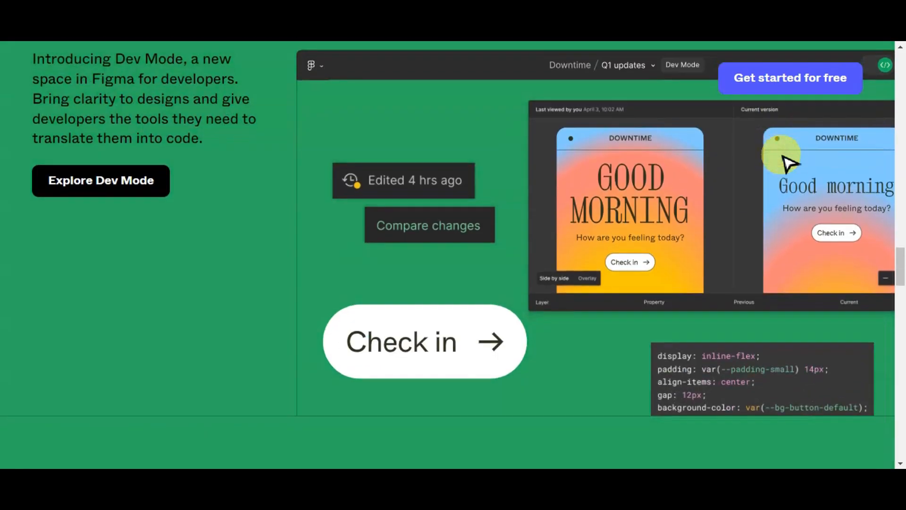
{"action": "scroll", "coordinate": [789, 163], "scroll_direction": "down", "scroll_amount": 8}
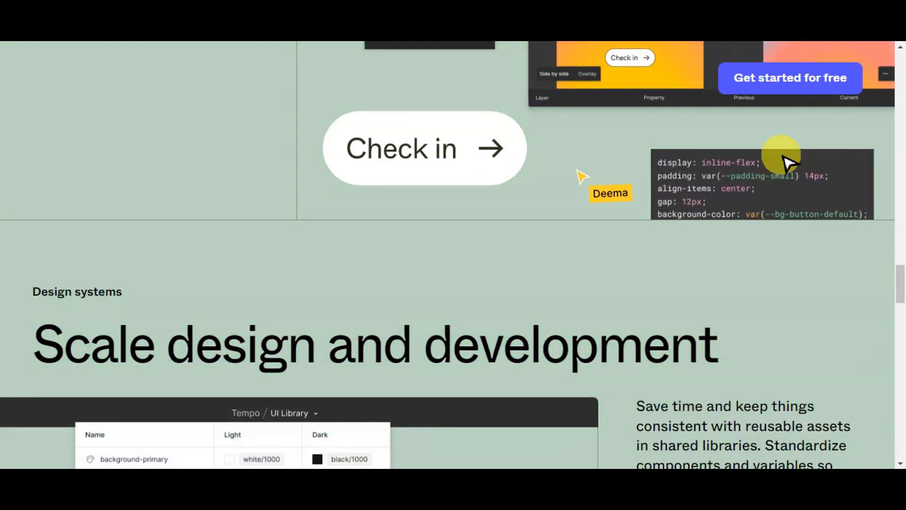
{"action": "scroll", "coordinate": [789, 163], "scroll_direction": "down", "scroll_amount": 6}
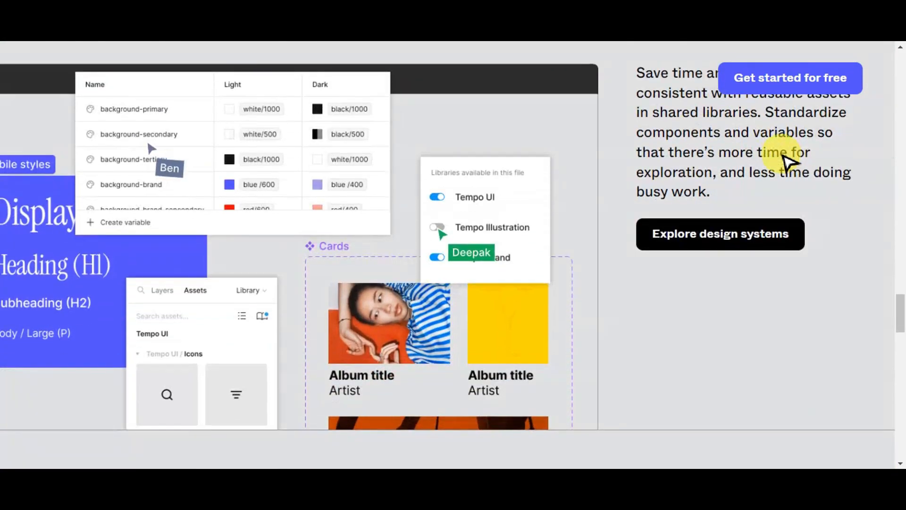
{"action": "scroll", "coordinate": [789, 163], "scroll_direction": "down", "scroll_amount": 3}
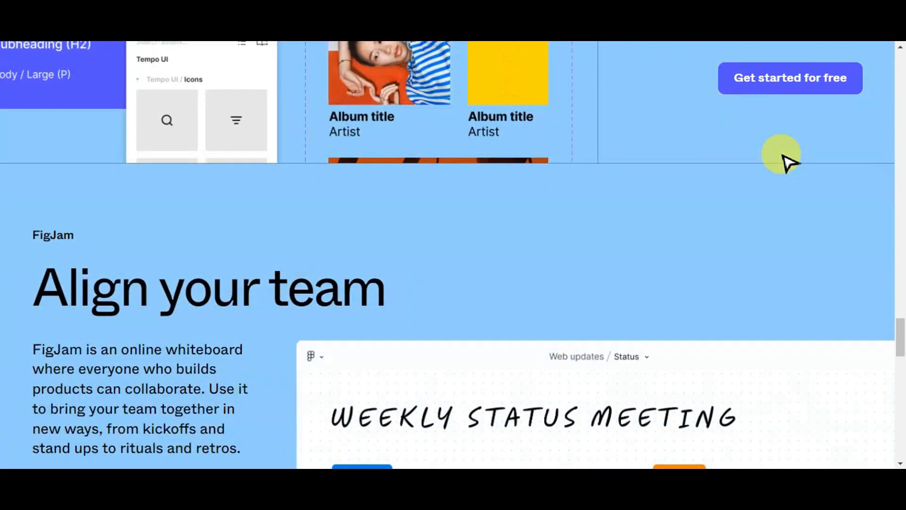
{"action": "scroll", "coordinate": [789, 162], "scroll_direction": "down", "scroll_amount": 3}
{"action": "scroll", "coordinate": [784, 158], "scroll_direction": "down", "scroll_amount": 1}
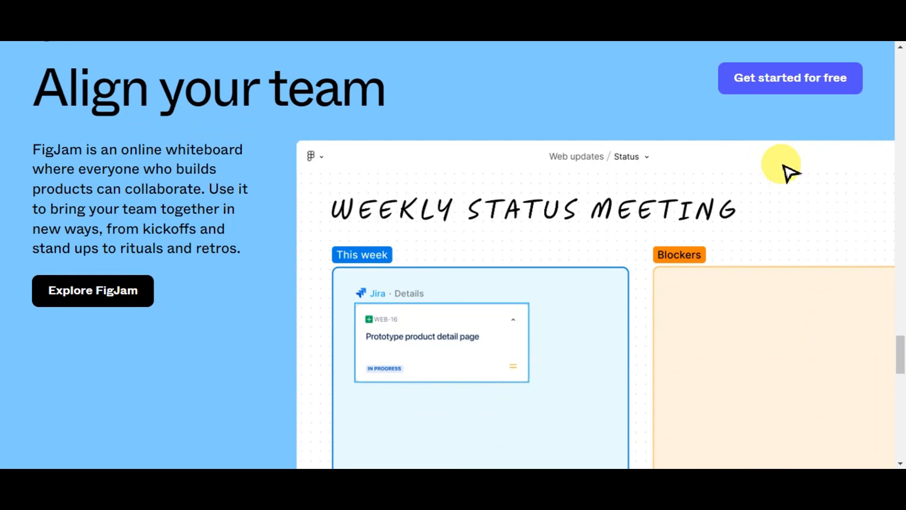
{"action": "scroll", "coordinate": [809, 167], "scroll_direction": "down", "scroll_amount": 4}
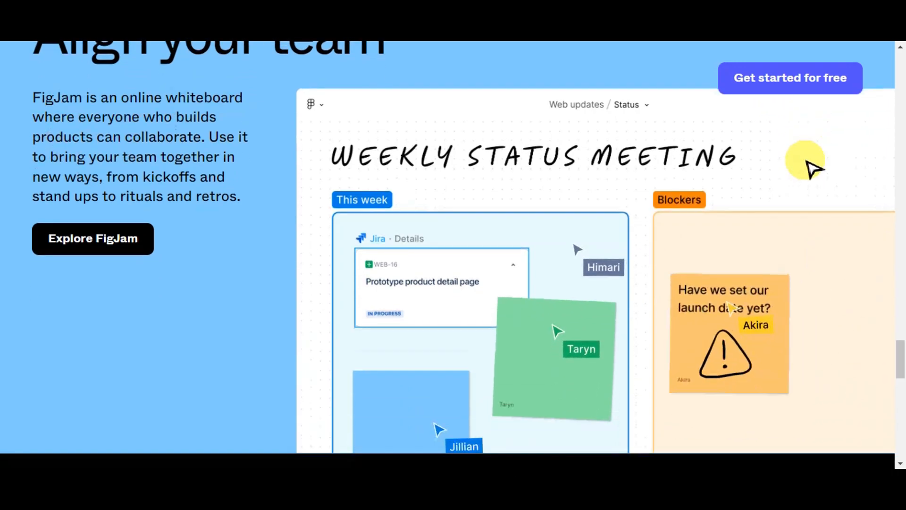
{"action": "scroll", "coordinate": [811, 168], "scroll_direction": "down", "scroll_amount": 4}
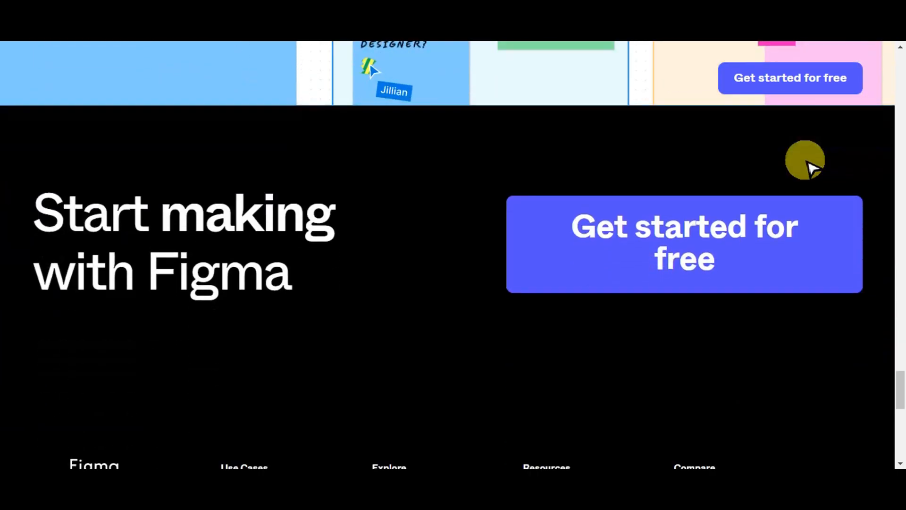
{"action": "scroll", "coordinate": [811, 165], "scroll_direction": "down", "scroll_amount": 3}
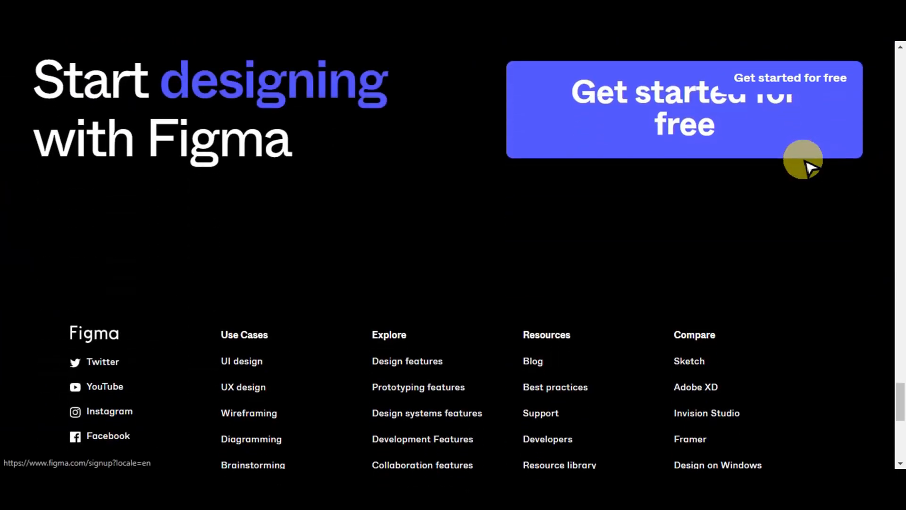
Step: Get started for free from the closing banner of the Figma homepage
{"action": "scroll", "coordinate": [811, 167], "scroll_direction": "up", "scroll_amount": 3}
{"action": "scroll", "coordinate": [811, 168], "scroll_direction": "down", "scroll_amount": 2}
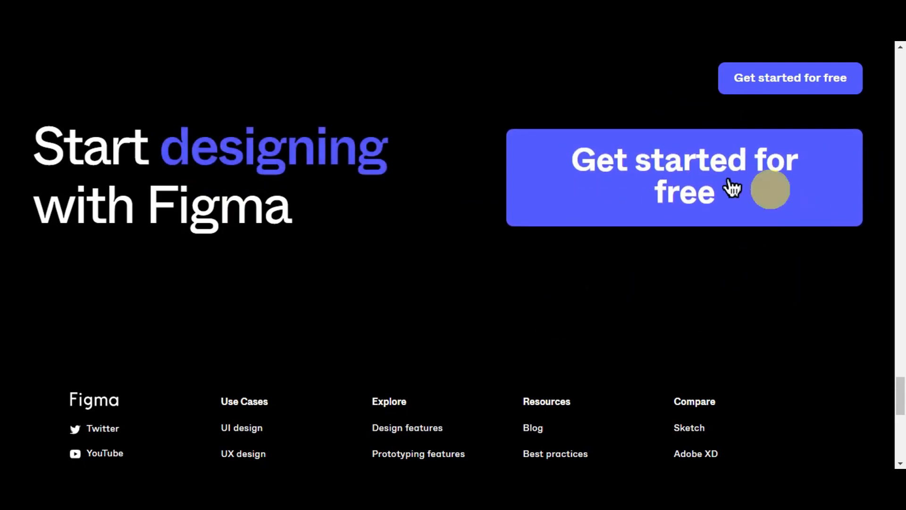
{"action": "left_click", "coordinate": [697, 202]}
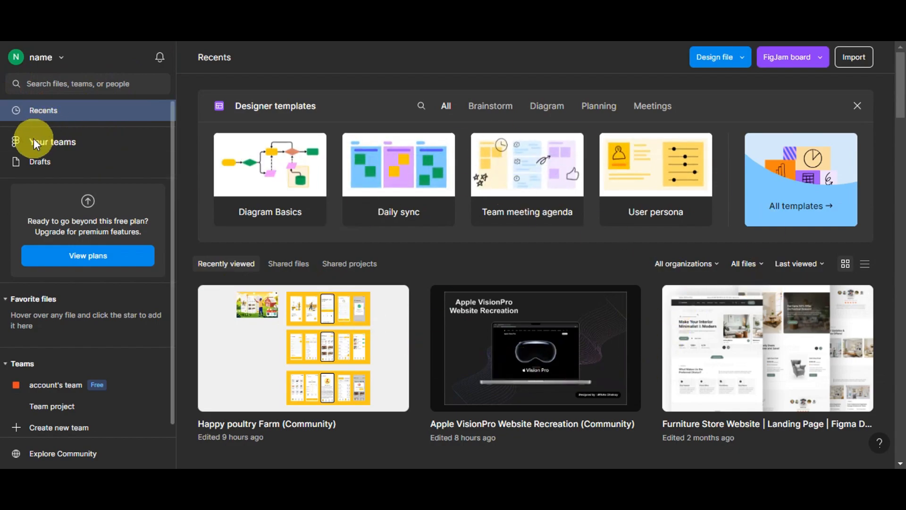
Step: Examine the pricing and feature comparison of the Starter, Professional and Organization plans, and close the overview
{"action": "left_click", "coordinate": [87, 255]}
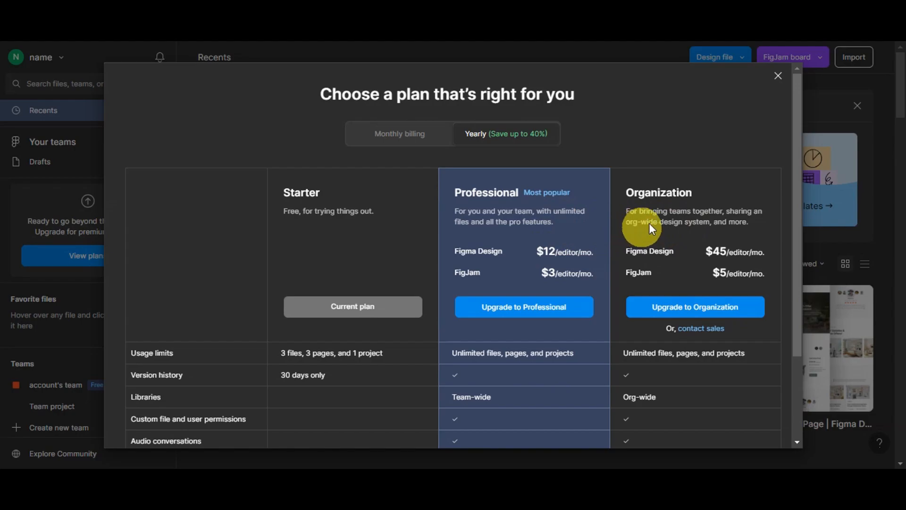
{"action": "scroll", "coordinate": [717, 236], "scroll_direction": "down", "scroll_amount": 2}
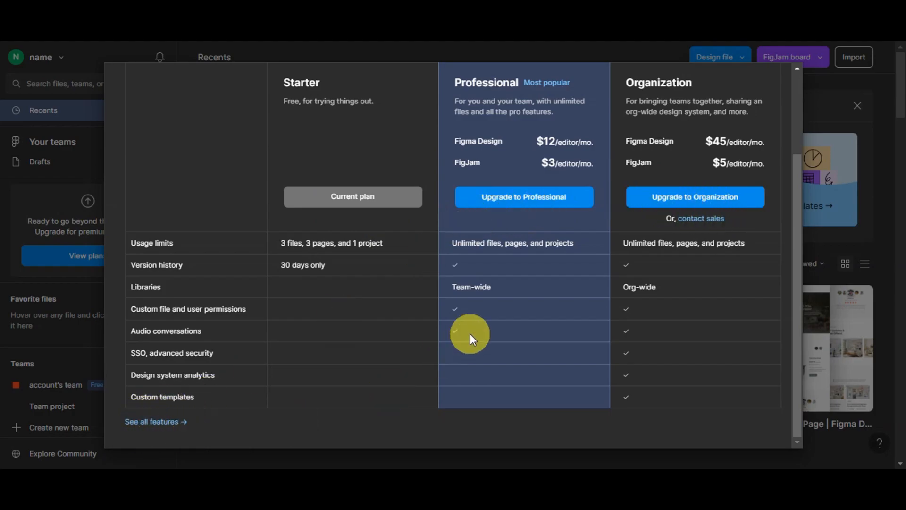
{"action": "scroll", "coordinate": [613, 220], "scroll_direction": "up", "scroll_amount": 2}
{"action": "left_click", "coordinate": [777, 76]}
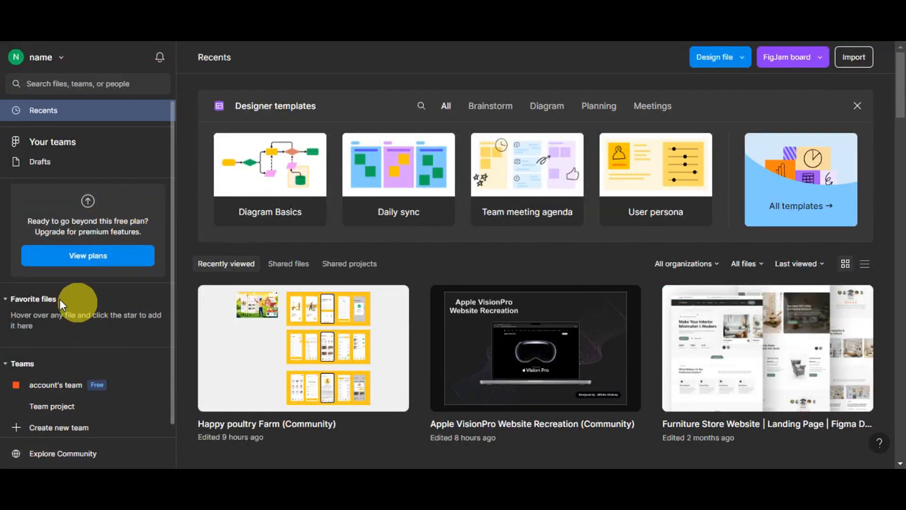
Step: Create a new design file in the account's team / Team project
{"action": "scroll", "coordinate": [132, 315], "scroll_direction": "down", "scroll_amount": 1}
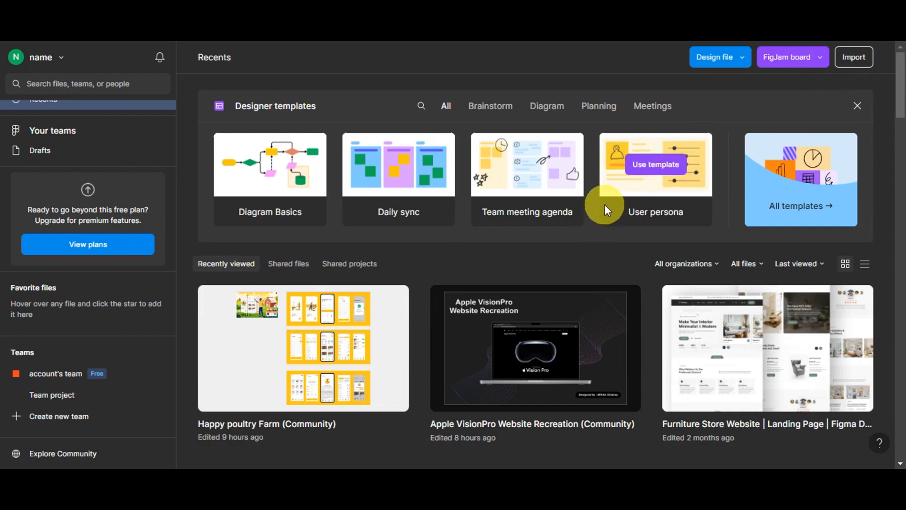
{"action": "left_click", "coordinate": [722, 57]}
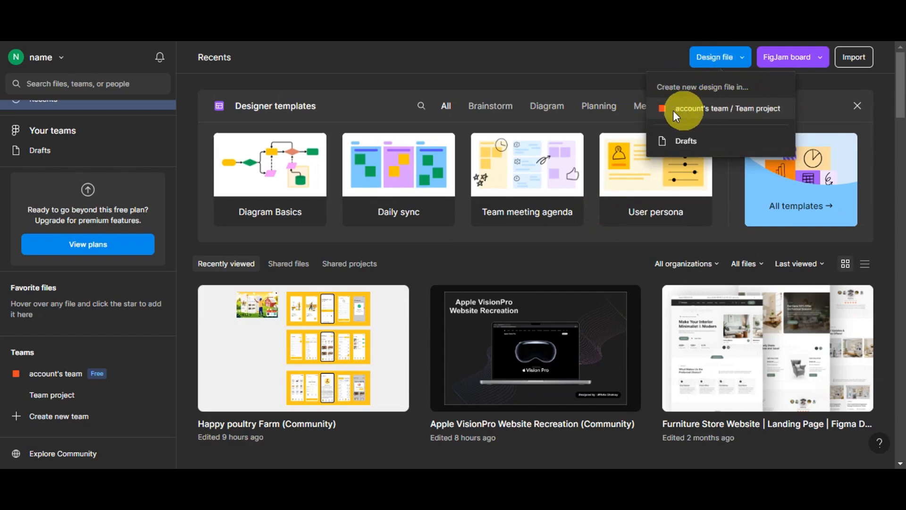
{"action": "left_click", "coordinate": [714, 111]}
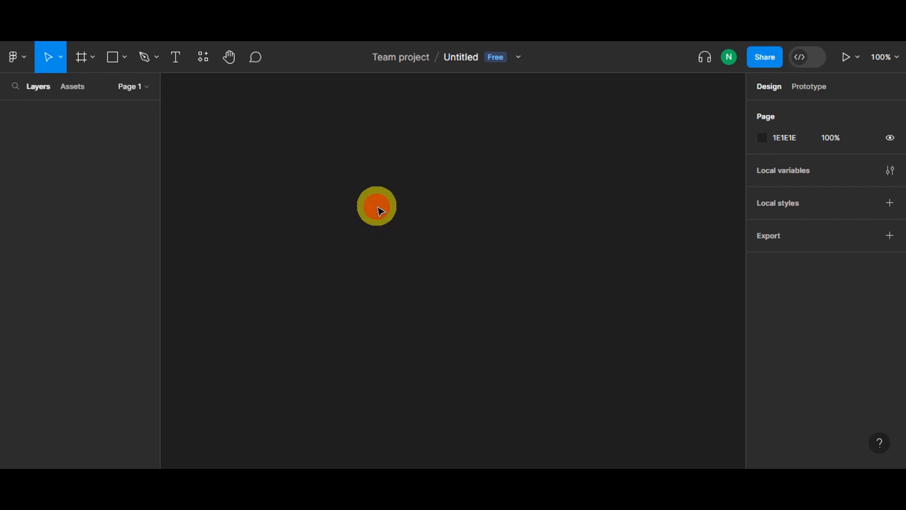
Step: Add a frame to the canvas using the Desktop preset, 1440×1024
{"action": "key", "text": "f"}
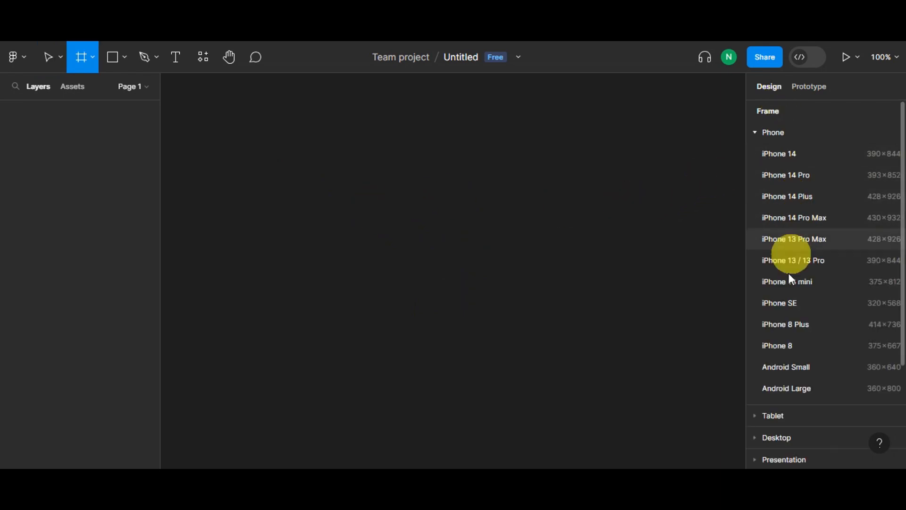
{"action": "left_click", "coordinate": [757, 440]}
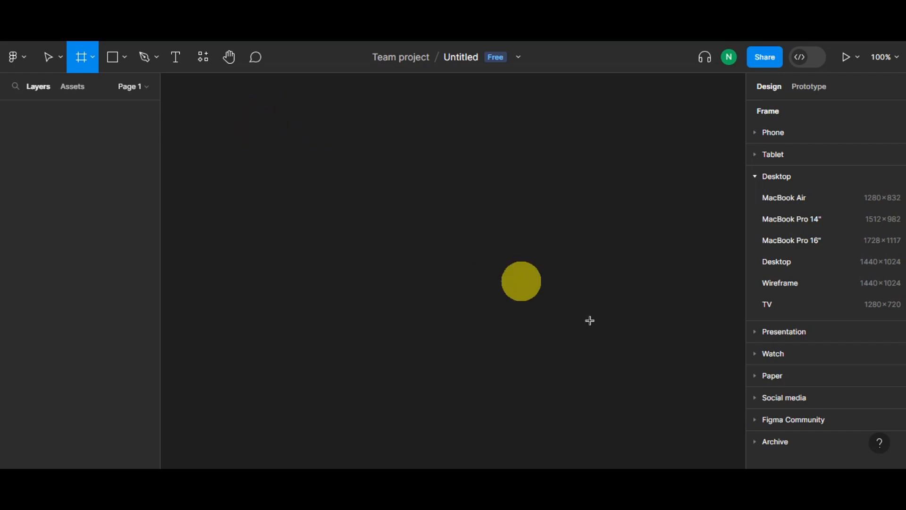
{"action": "left_click", "coordinate": [782, 270]}
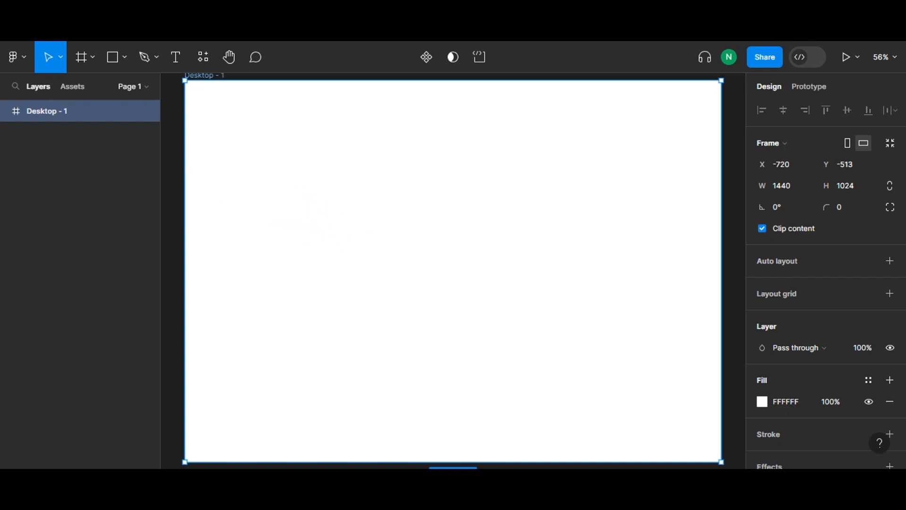
Step: Place the pink iPhone 15 image on the left side of the Desktop - 1 frame and resize it to about 1253 × 1095
{"action": "scroll", "coordinate": [339, 280], "scroll_direction": "down", "scroll_amount": 1}
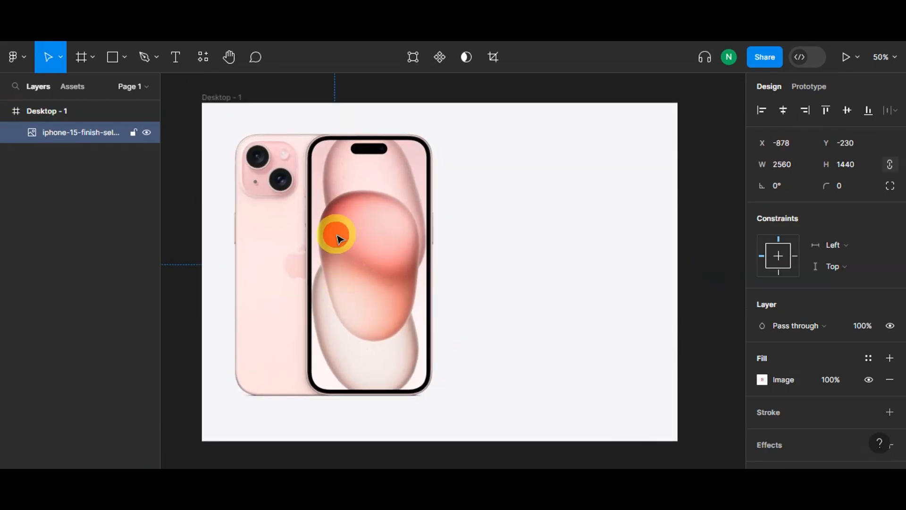
{"action": "left_click", "coordinate": [258, 176]}
{"action": "left_click", "coordinate": [321, 210]}
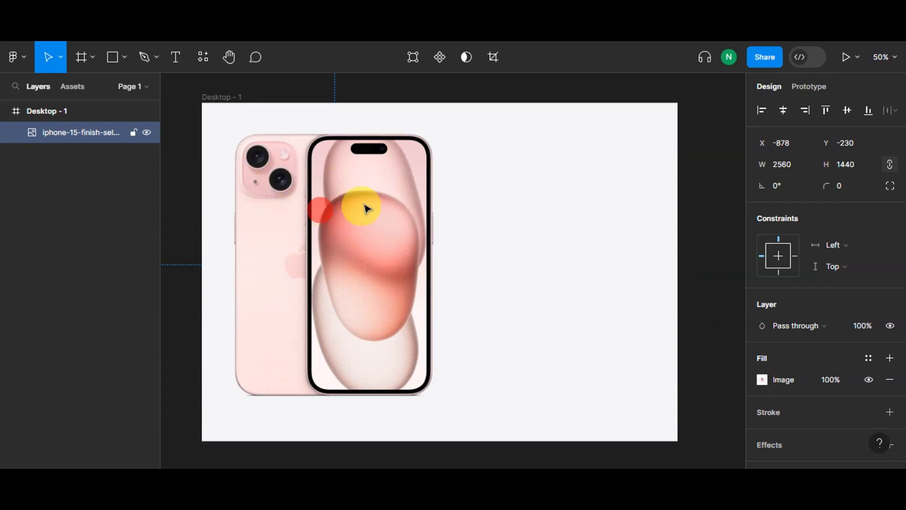
{"action": "left_click", "coordinate": [305, 182]}
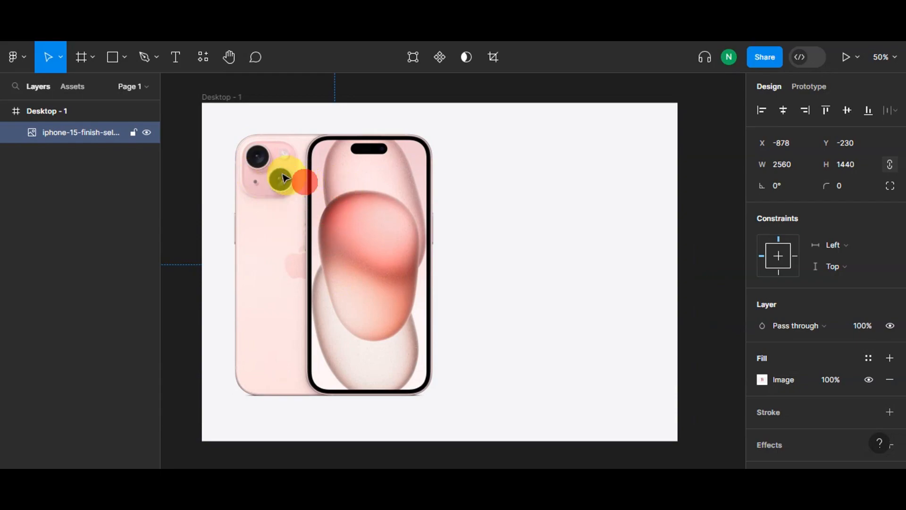
{"action": "double_click", "coordinate": [48, 133]}
{"action": "left_click", "coordinate": [313, 213]}
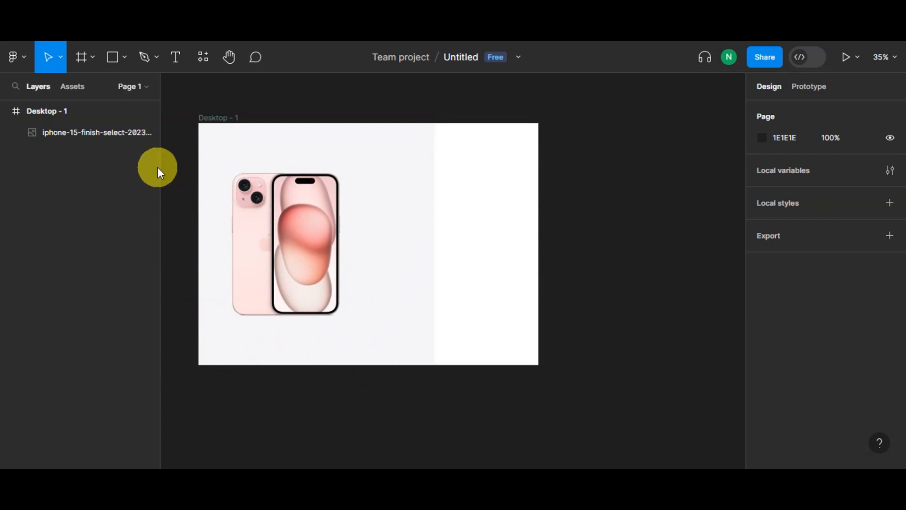
Step: Select the pink iPhone image layer and add the blue iPhone 15 image above it in the Desktop - 1 frame
{"action": "left_click", "coordinate": [86, 132]}
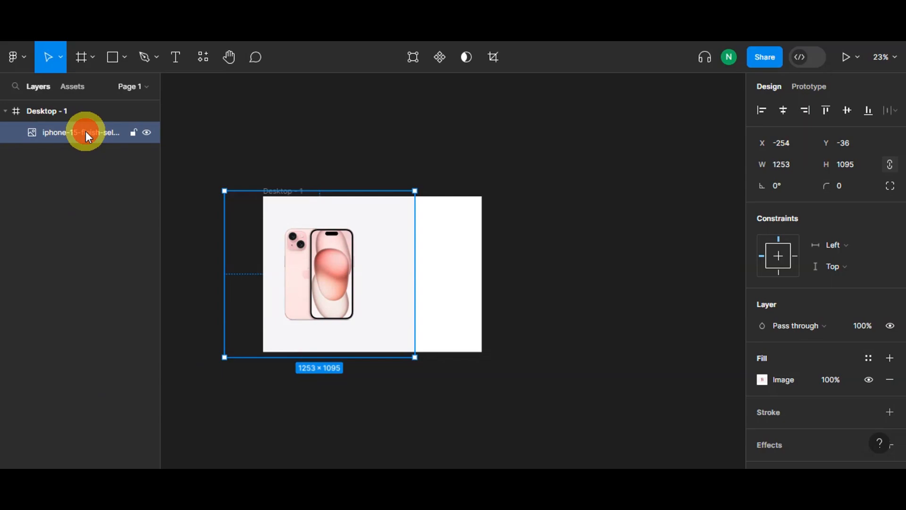
{"action": "right_click", "coordinate": [85, 132]}
{"action": "left_click", "coordinate": [52, 134]}
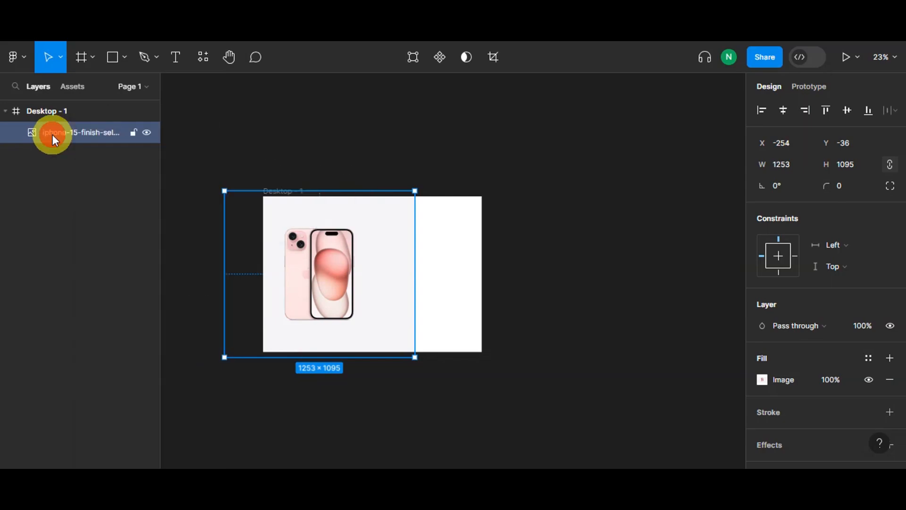
Step: Add the text heading "IPHONE 15" above the phone image in the desktop frame
{"action": "scroll", "coordinate": [540, 194], "scroll_direction": "down", "scroll_amount": 5}
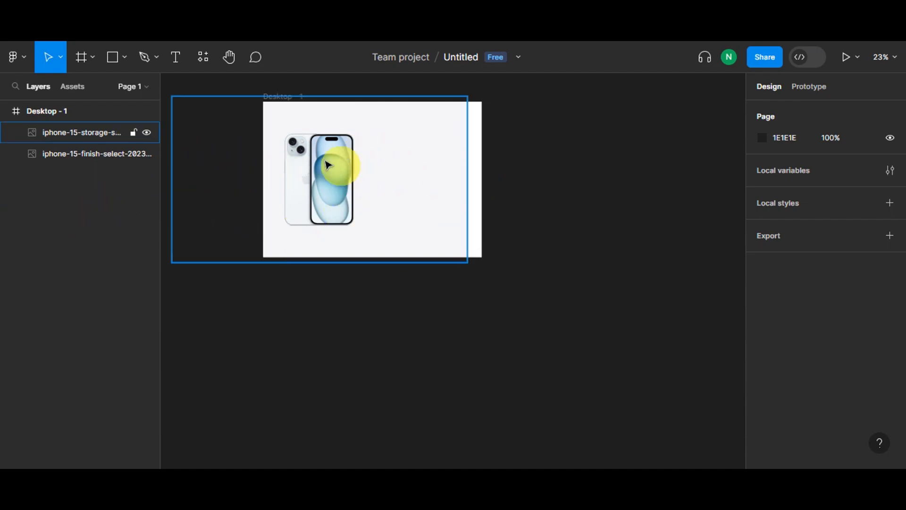
{"action": "left_click", "coordinate": [182, 58]}
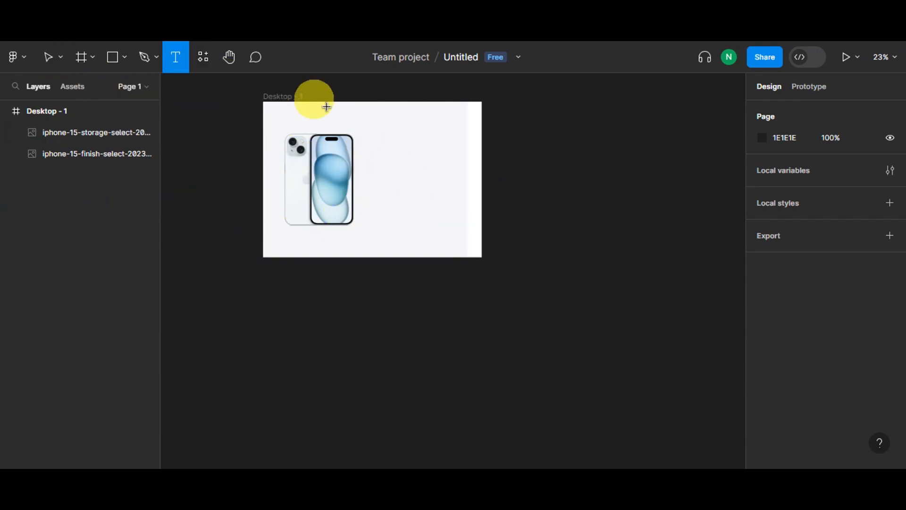
{"action": "left_click", "coordinate": [362, 125]}
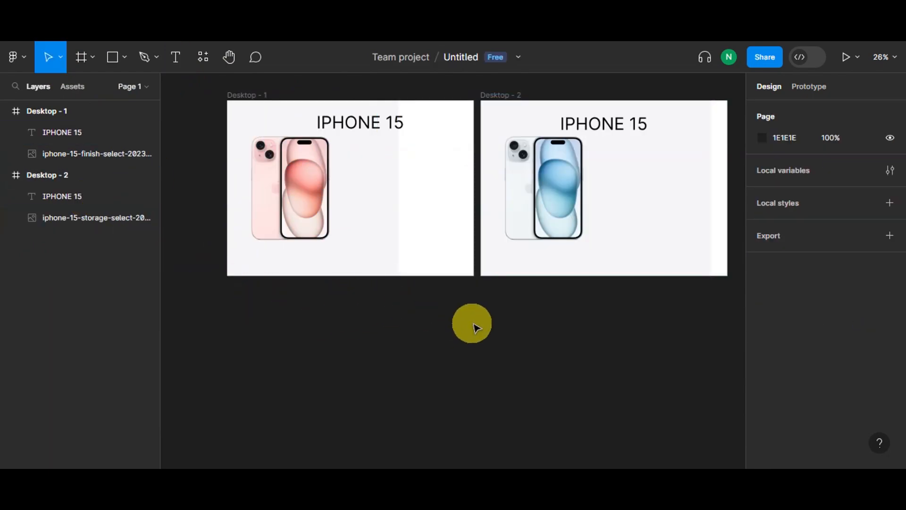
Step: Change the font weight of the IPHONE 15 heading in Desktop - 2 to a bold style
{"action": "left_click", "coordinate": [636, 125]}
{"action": "scroll", "coordinate": [817, 306], "scroll_direction": "down", "scroll_amount": 3}
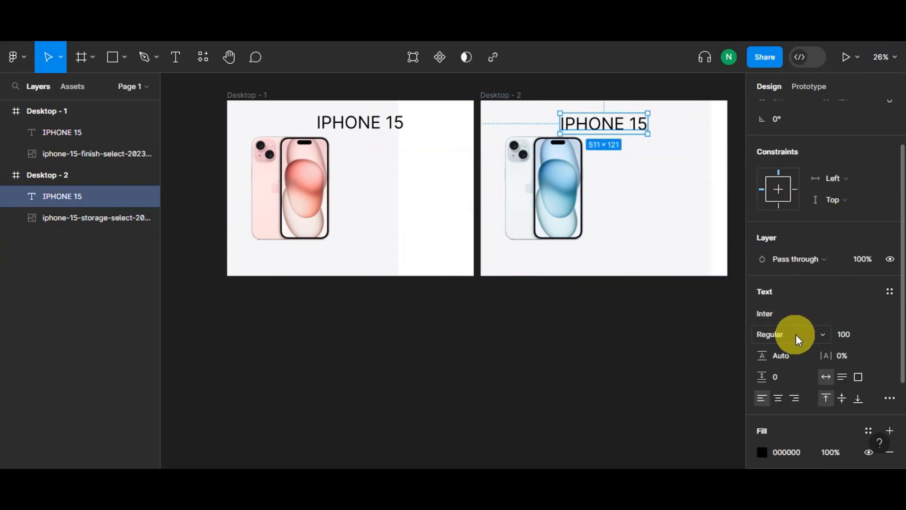
{"action": "left_click", "coordinate": [788, 316]}
{"action": "left_click", "coordinate": [779, 333]}
{"action": "left_click", "coordinate": [805, 220]}
Step: Change the font weight of the IPHONE 15 heading in Desktop - 1 to Semi Bold
{"action": "left_click", "coordinate": [384, 125]}
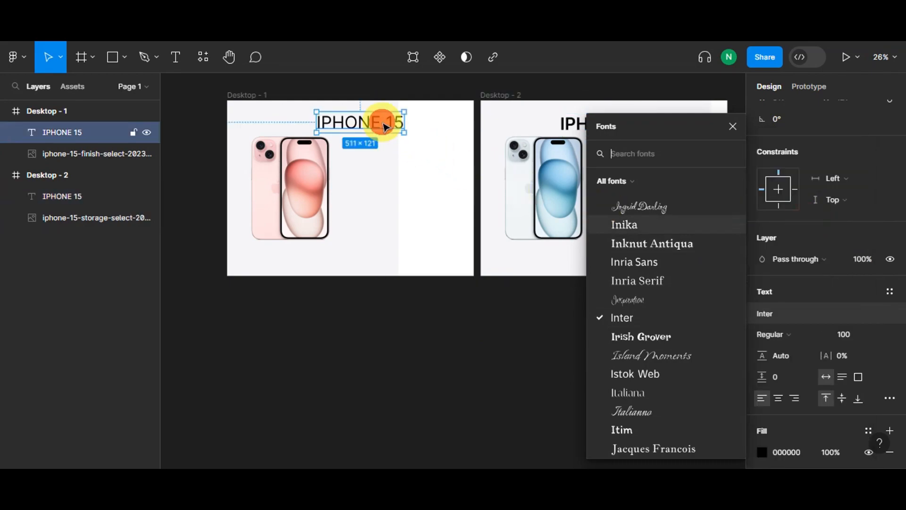
{"action": "left_click", "coordinate": [776, 334]}
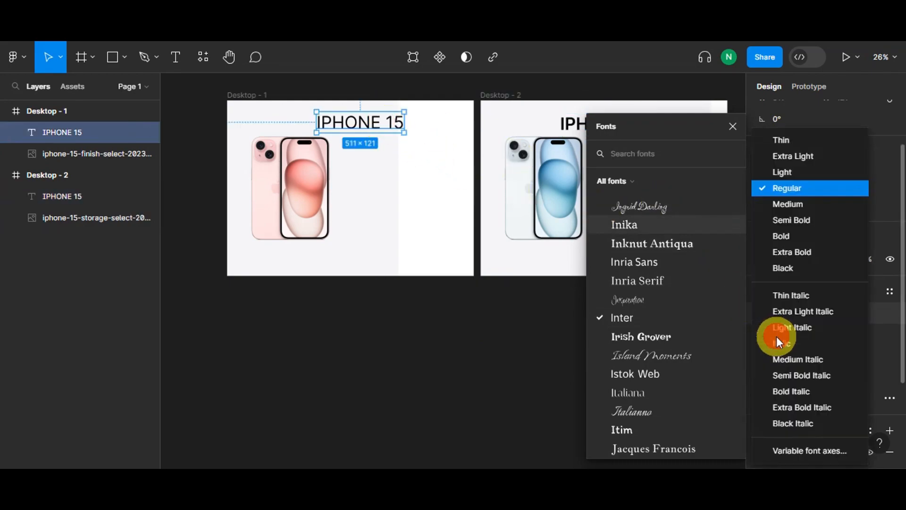
{"action": "left_click", "coordinate": [797, 221]}
{"action": "left_click", "coordinate": [326, 398]}
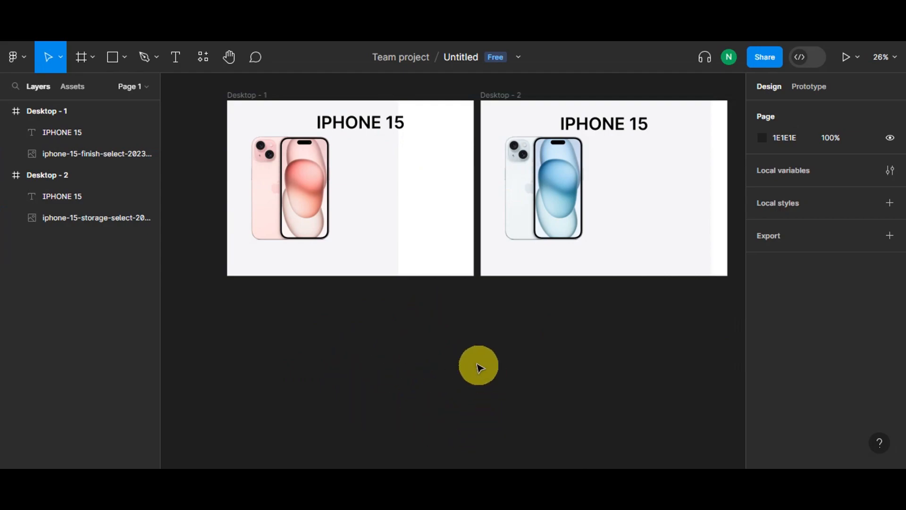
Step: Select the IPHONE 15 heading and the blue phone image in Desktop - 2 and center them horizontally in the frame
{"action": "scroll", "coordinate": [477, 366], "scroll_direction": "down", "scroll_amount": 2}
{"action": "left_click_drag", "start_coordinate": [517, 107], "coordinate": [703, 330]}
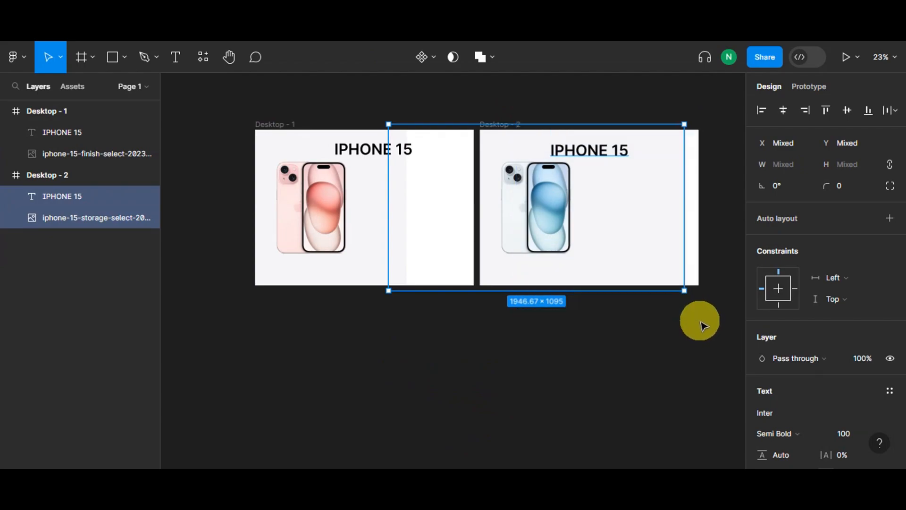
{"action": "key", "text": "shift+a"}
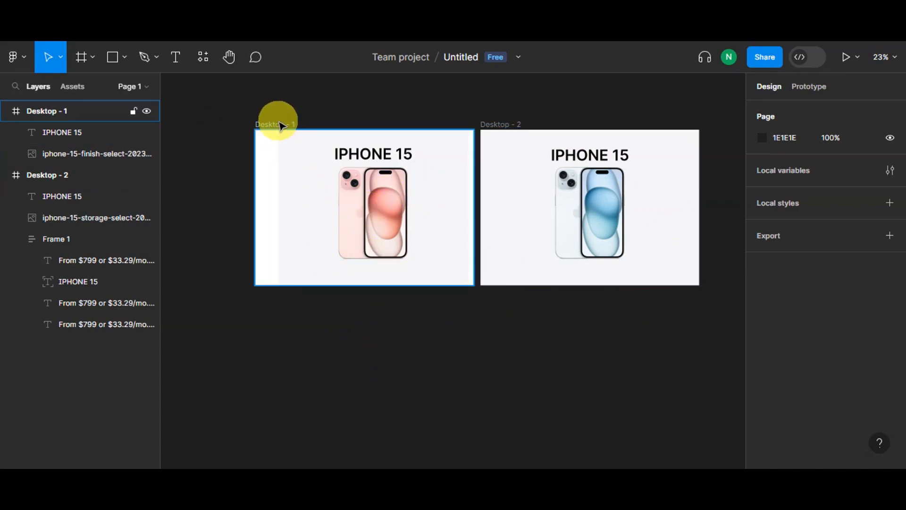
Step: Rename the Desktop - 1 frame as PINK COLOR IPHONE 15 and the Desktop - 2 frame as BLUE COLOR IPHONE 15
{"action": "double_click", "coordinate": [279, 123]}
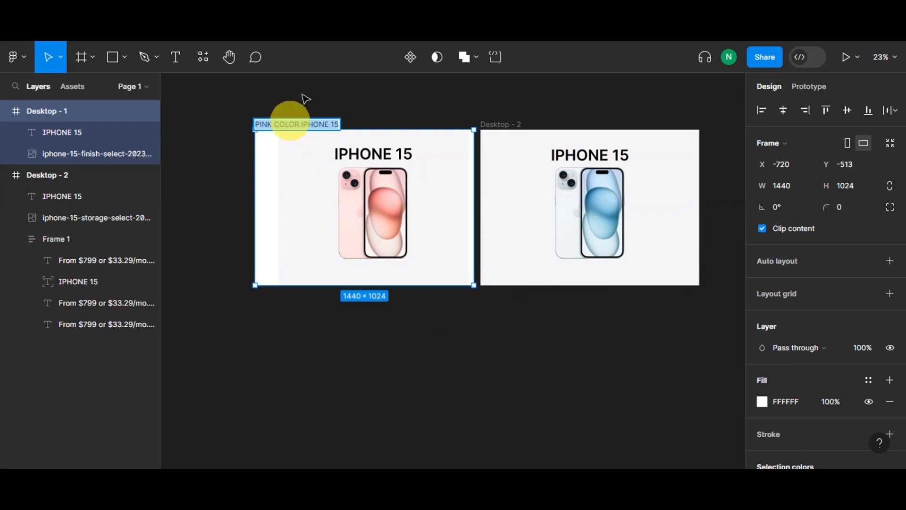
{"action": "left_click", "coordinate": [509, 127]}
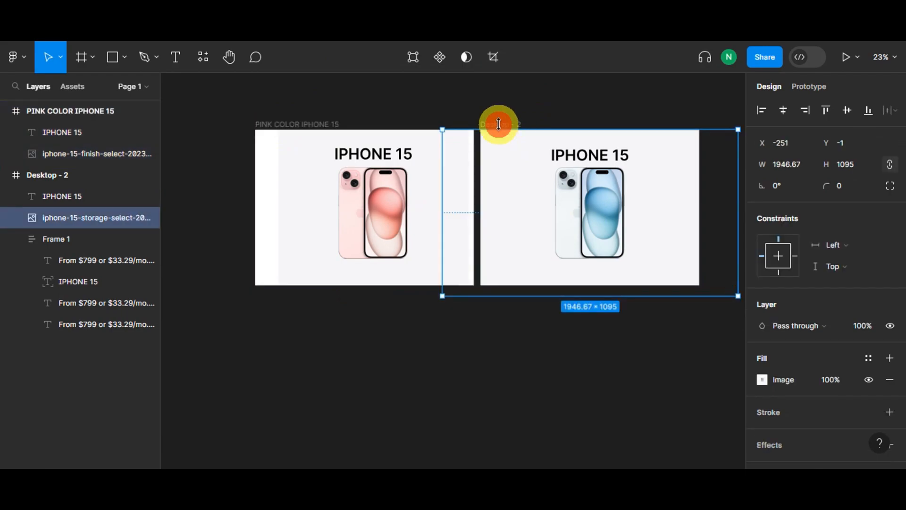
{"action": "left_click", "coordinate": [498, 125]}
{"action": "type", "text": "PINK COLOR IPHONE 15"}
{"action": "left_click_drag", "start_coordinate": [496, 122], "coordinate": [455, 103]}
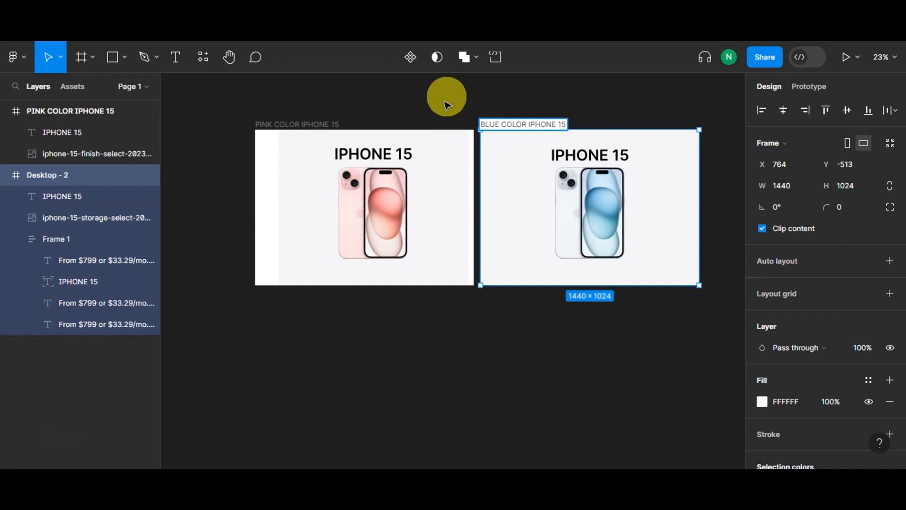
{"action": "left_click", "coordinate": [439, 100]}
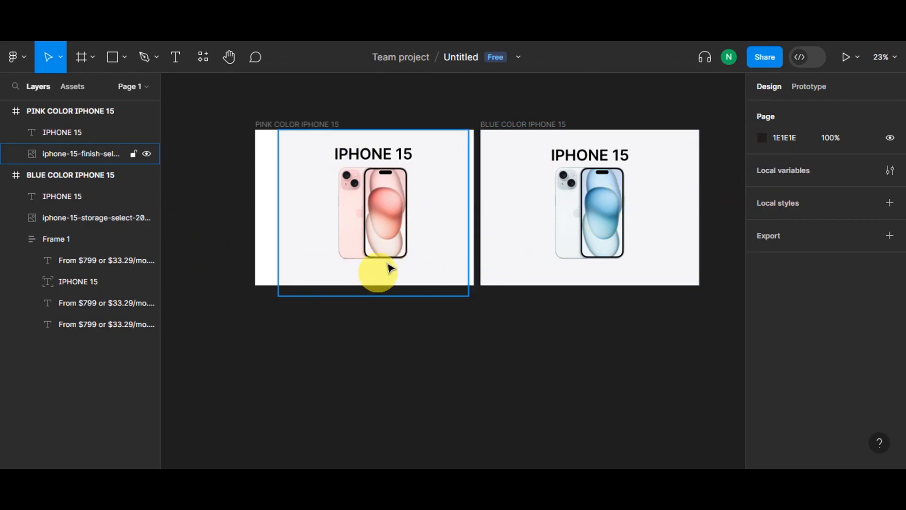
Step: Draw a small ellipse about 61 × 70 below the pink phone in the PINK COLOR IPHONE 15 frame
{"action": "left_click", "coordinate": [125, 57]}
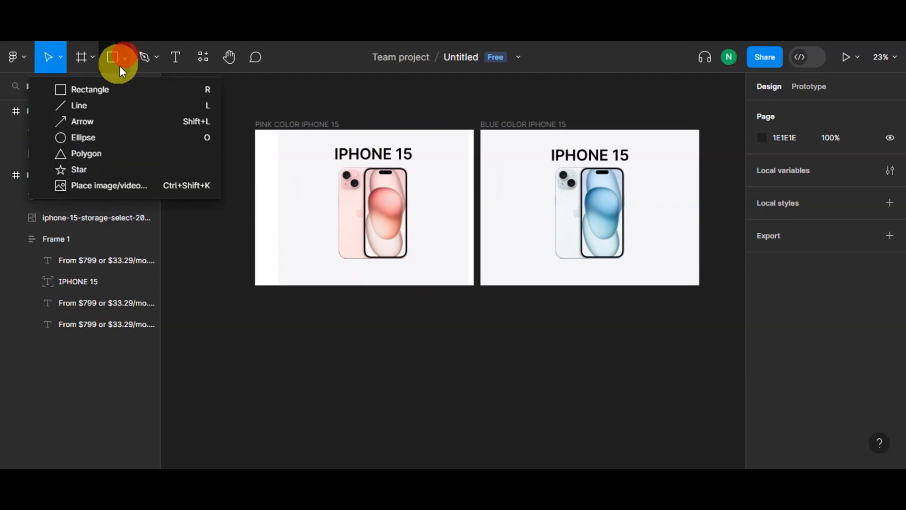
{"action": "left_click", "coordinate": [99, 135]}
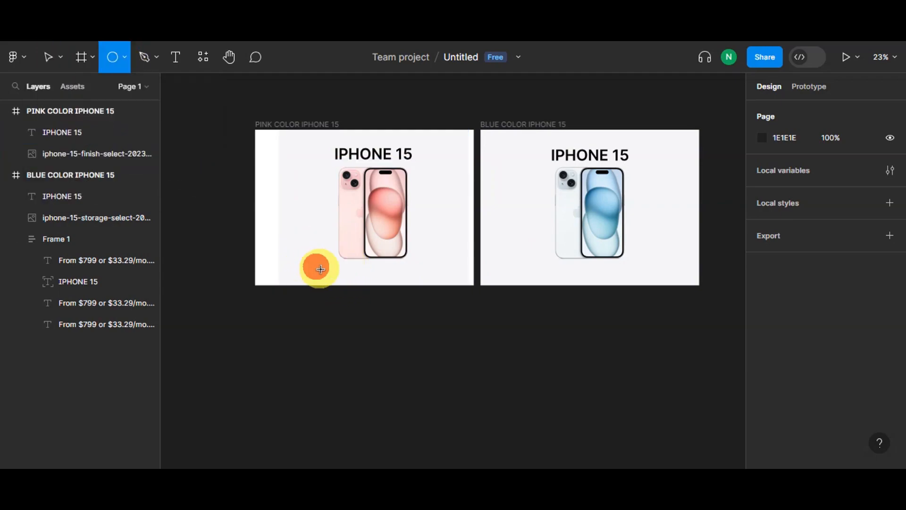
{"action": "left_click_drag", "start_coordinate": [317, 267], "coordinate": [323, 275]}
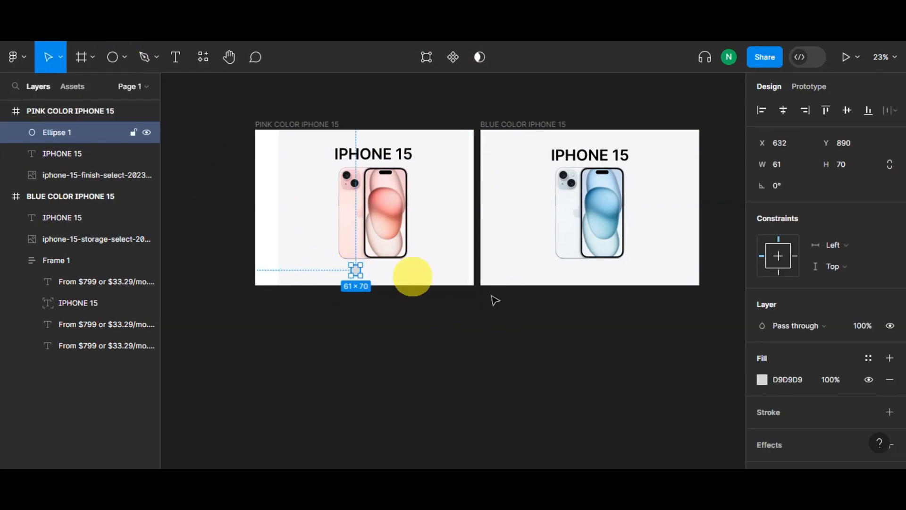
Step: Fill the ellipse with the light pink FDE5E5 sampled from the back of the pink phone
{"action": "left_click", "coordinate": [765, 378]}
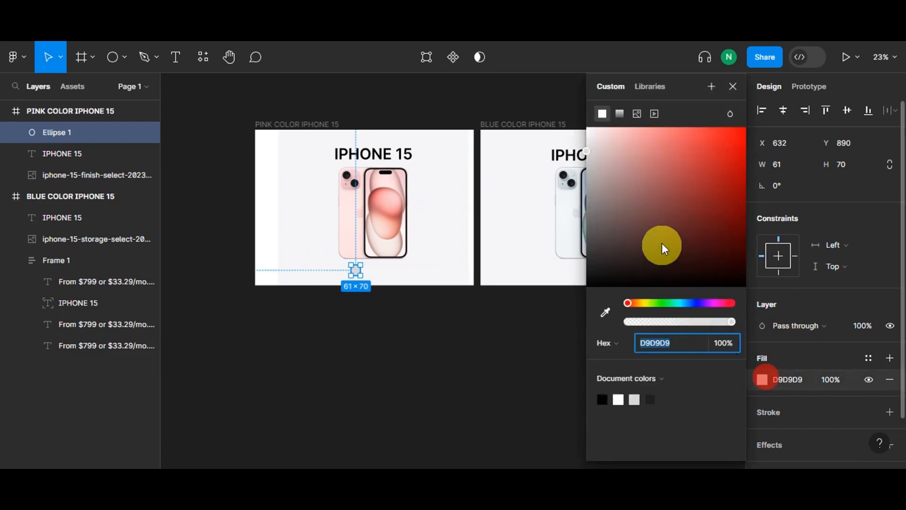
{"action": "left_click", "coordinate": [603, 315]}
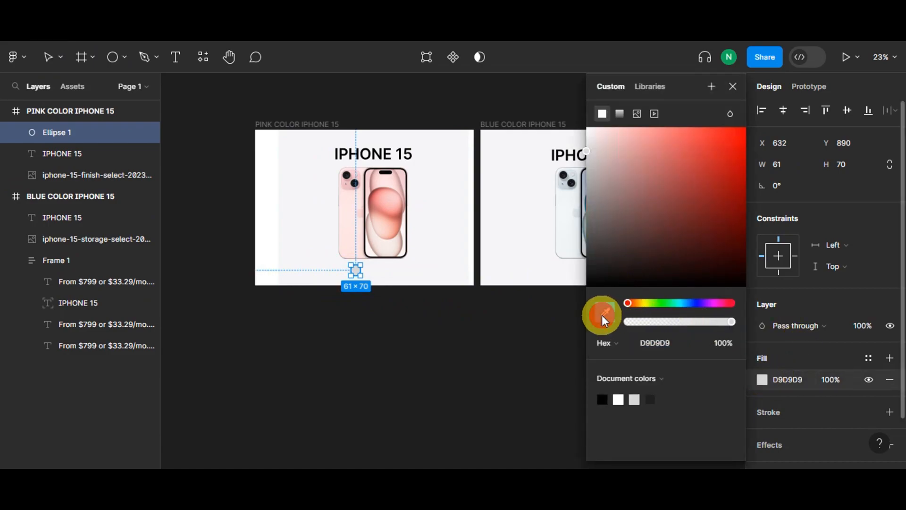
{"action": "left_click", "coordinate": [349, 205]}
{"action": "left_click", "coordinate": [355, 290]}
{"action": "scroll", "coordinate": [369, 304], "scroll_direction": "up", "scroll_amount": 3}
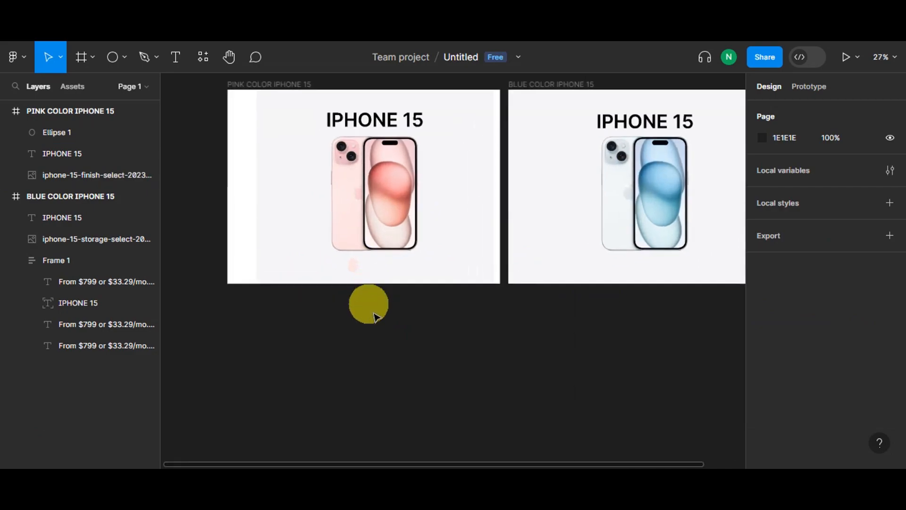
{"action": "scroll", "coordinate": [384, 333], "scroll_direction": "up", "scroll_amount": 2}
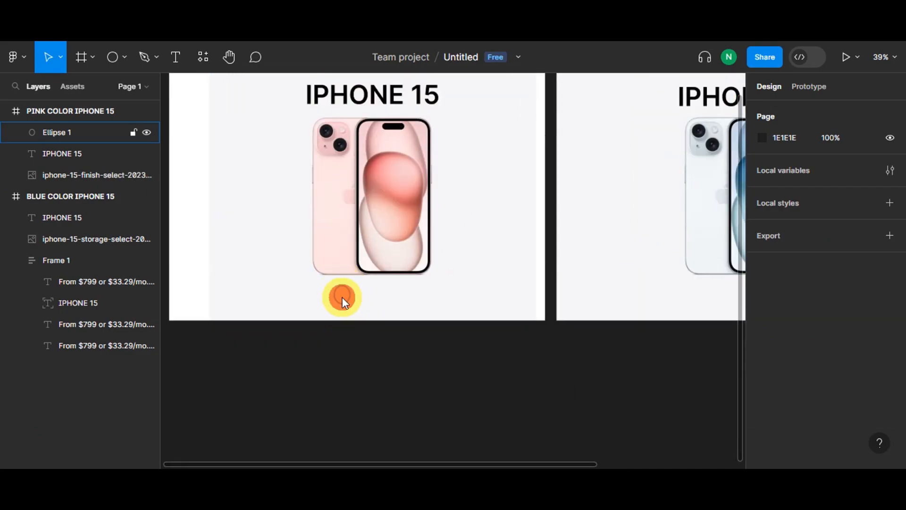
Step: Add a black 000000 inside stroke to the pink ellipse and set its thickness to 2
{"action": "left_click", "coordinate": [341, 297]}
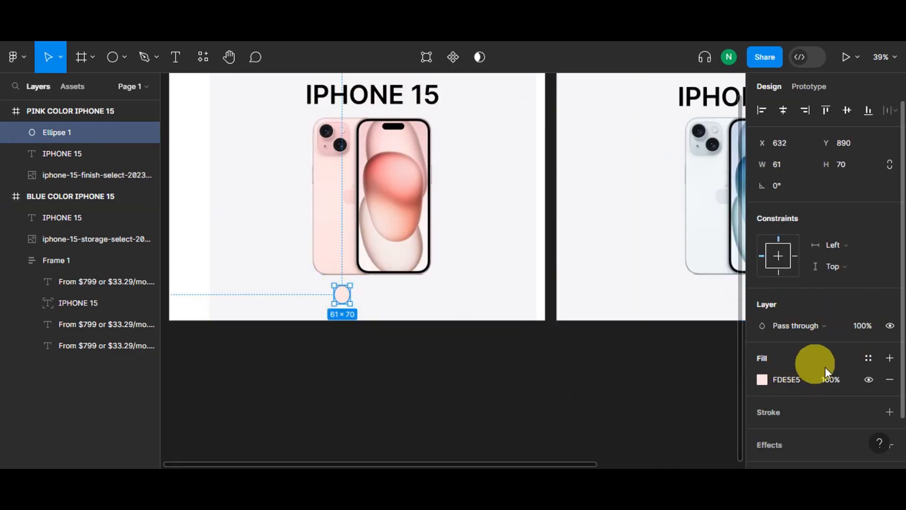
{"action": "left_click", "coordinate": [828, 409]}
{"action": "left_click", "coordinate": [826, 455]}
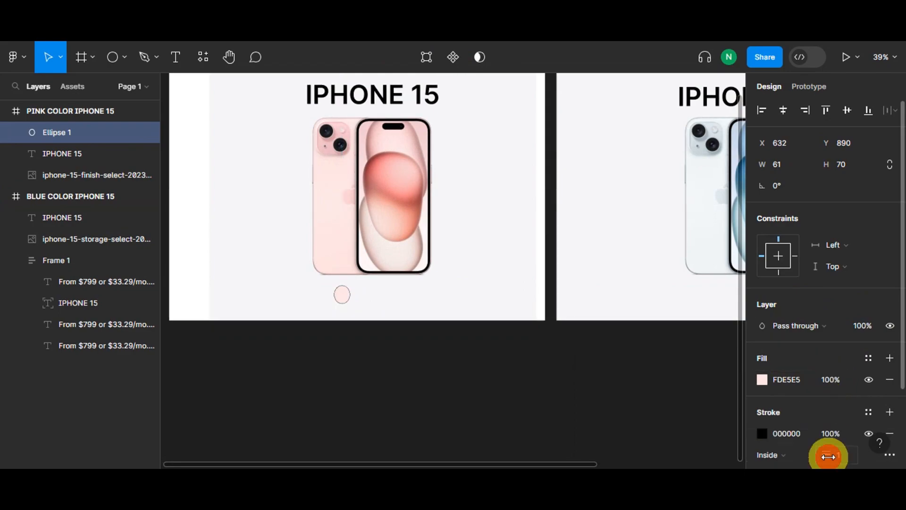
{"action": "left_click", "coordinate": [845, 455]}
{"action": "type", "text": "2"}
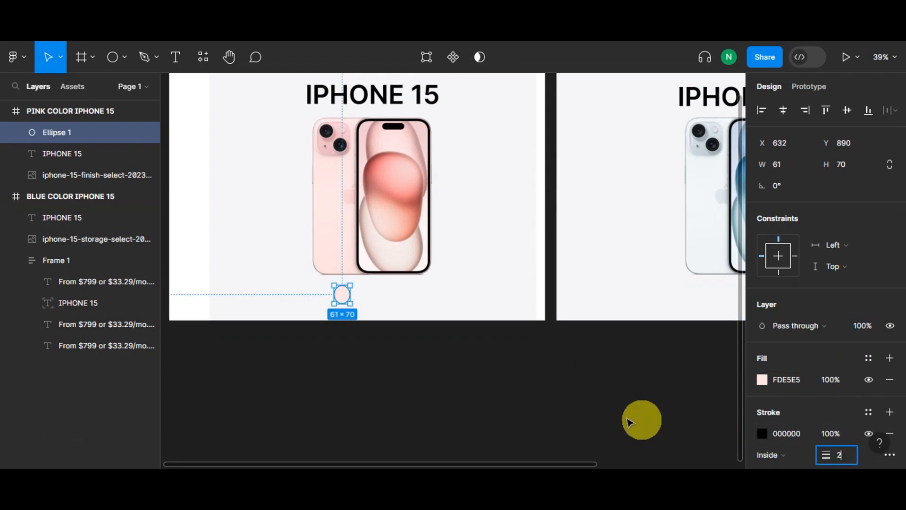
{"action": "left_click", "coordinate": [621, 416]}
Step: Widen the pink ellipse to about 75 and place a duplicate directly to its right
{"action": "left_click", "coordinate": [337, 298]}
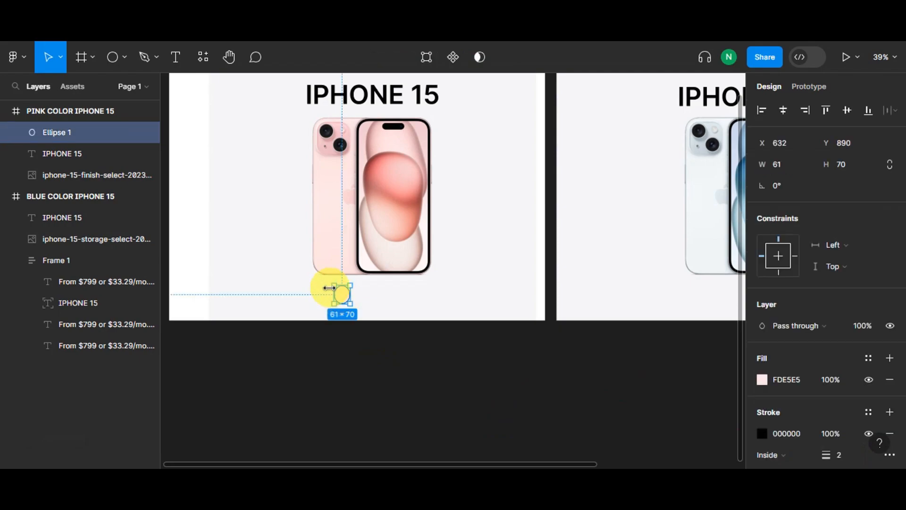
{"action": "left_click_drag", "start_coordinate": [328, 287], "coordinate": [367, 296]}
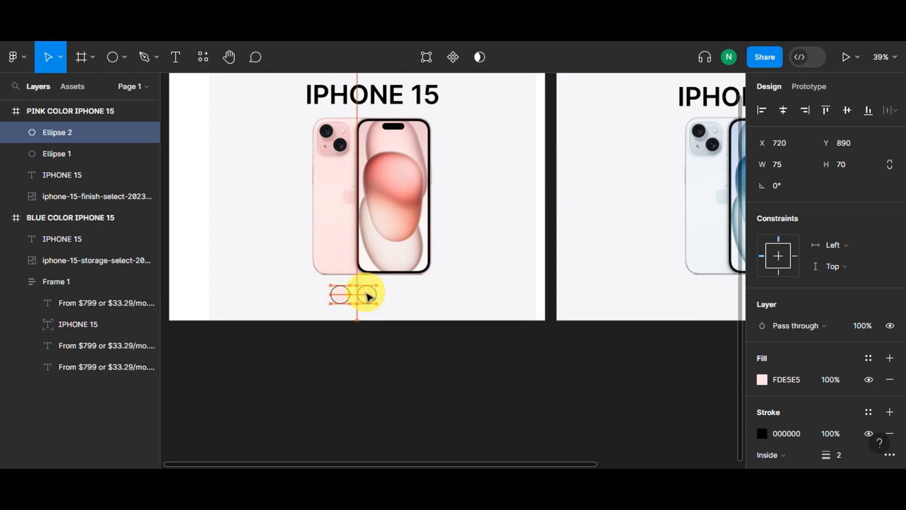
Step: Fill the duplicate ellipse with the blue 98C4E2 sampled from the blue phone image
{"action": "left_click", "coordinate": [762, 379]}
{"action": "left_click", "coordinate": [609, 313]}
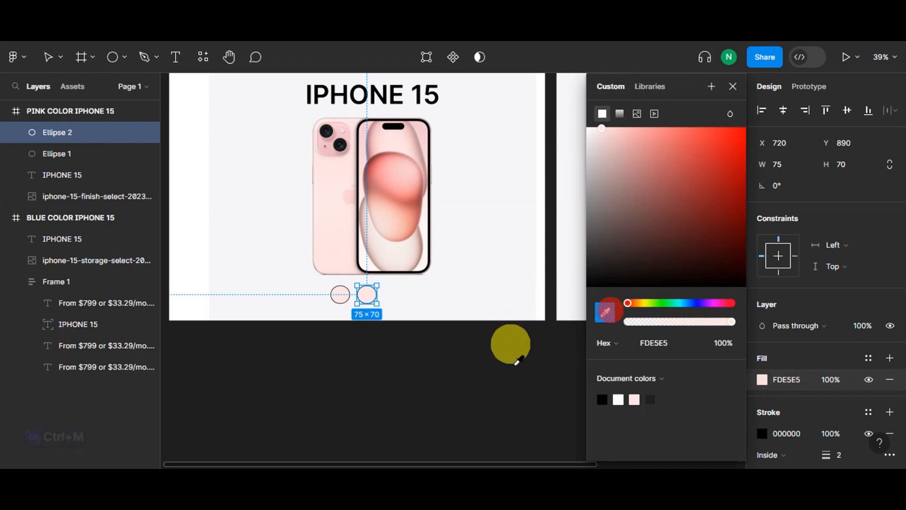
{"action": "left_click_drag", "start_coordinate": [425, 463], "coordinate": [570, 454]}
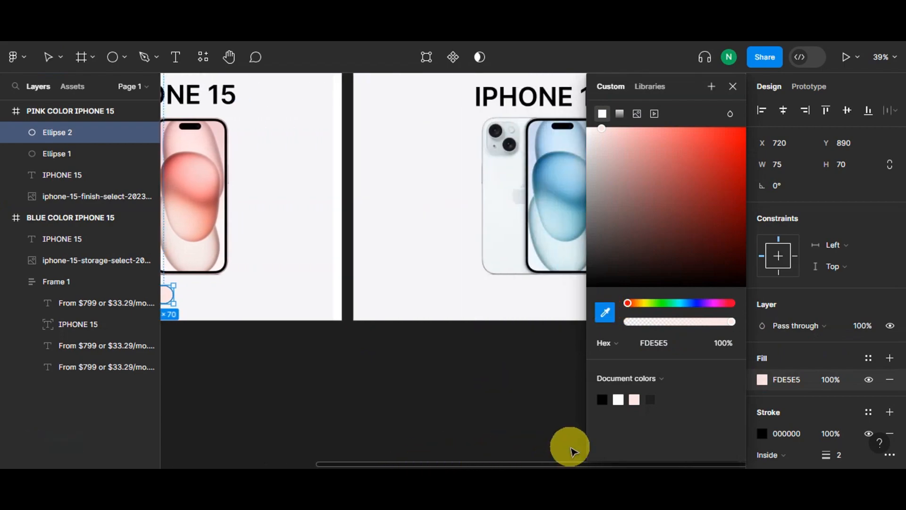
{"action": "left_click", "coordinate": [546, 137]}
{"action": "left_click", "coordinate": [415, 414]}
Step: Group the two color ellipses and copy the group below the phone in the BLUE COLOR IPHONE 15 frame
{"action": "left_click_drag", "start_coordinate": [362, 465], "coordinate": [264, 450]}
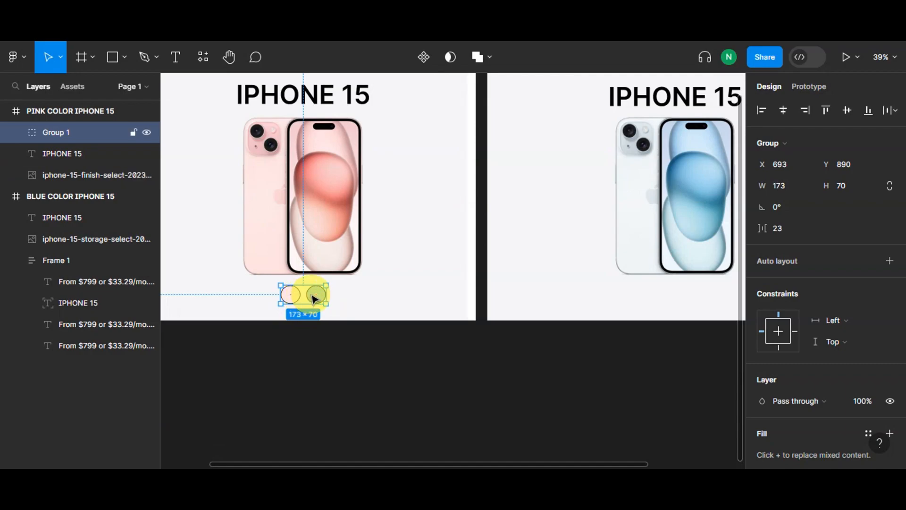
{"action": "left_click_drag", "start_coordinate": [269, 463], "coordinate": [470, 450]}
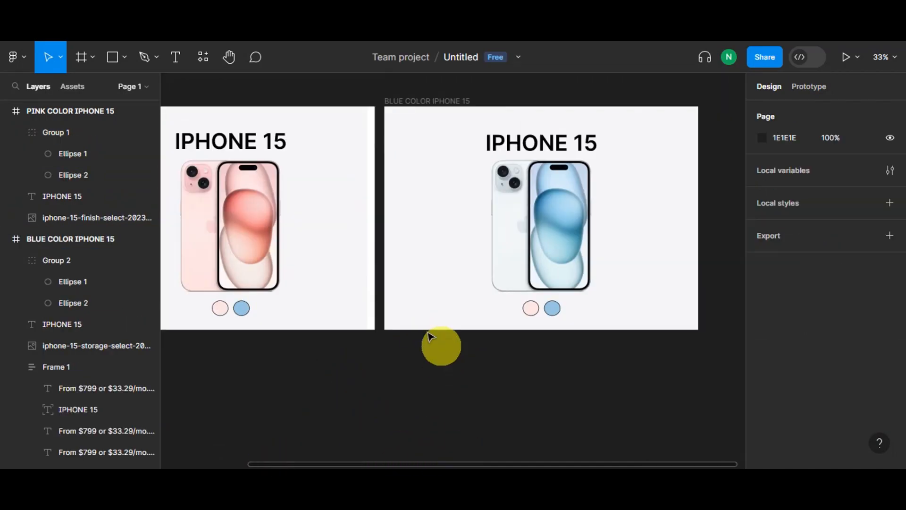
Step: Set the stroke thickness of the pink ellipse in the PINK COLOR IPHONE 15 frame to 9
{"action": "double_click", "coordinate": [219, 313]}
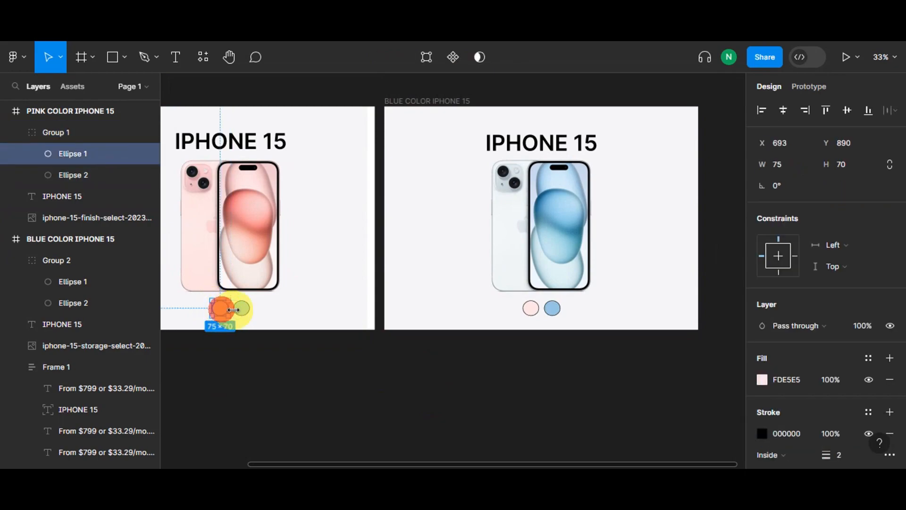
{"action": "double_click", "coordinate": [243, 309]}
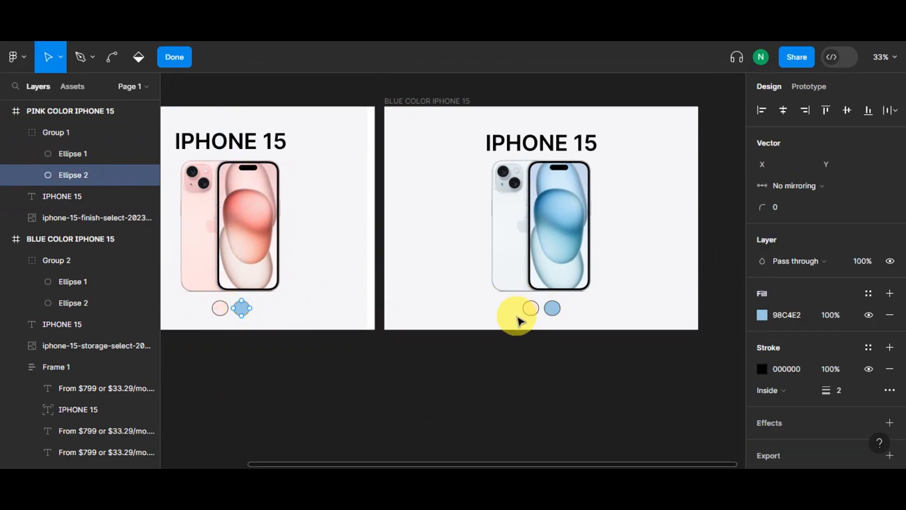
{"action": "left_click", "coordinate": [532, 311]}
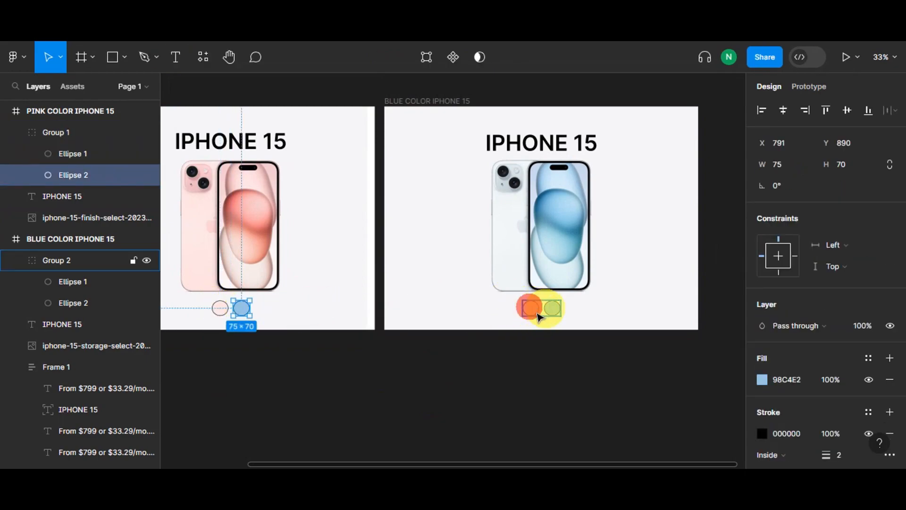
{"action": "double_click", "coordinate": [219, 308]}
{"action": "key", "text": "Escape"}
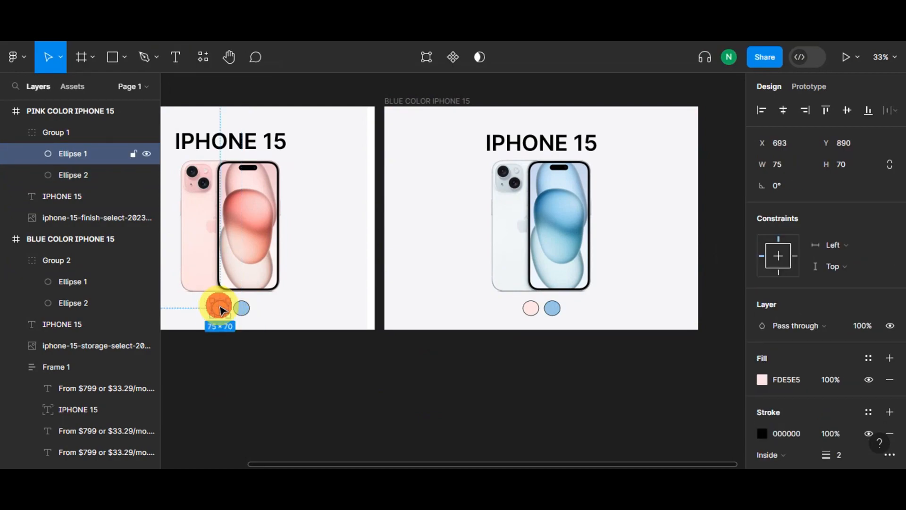
{"action": "scroll", "coordinate": [817, 403], "scroll_direction": "down", "scroll_amount": 2}
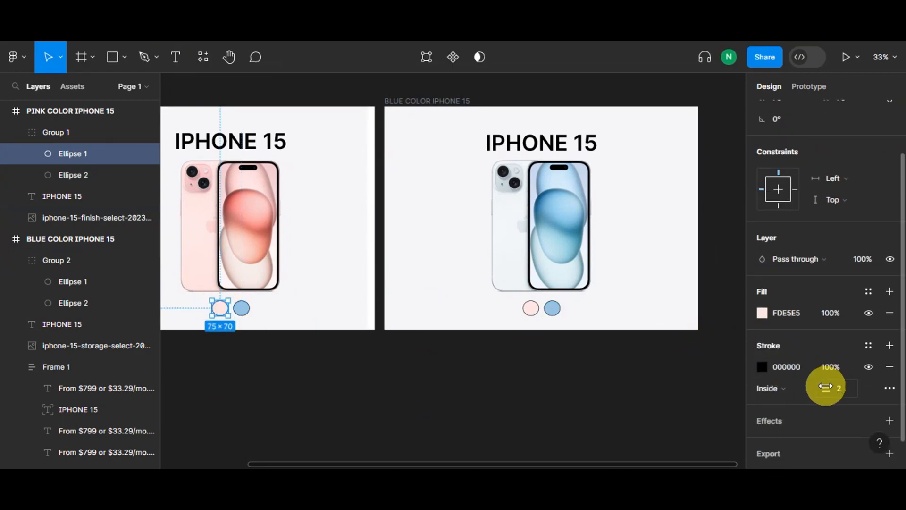
{"action": "left_click_drag", "start_coordinate": [838, 389], "coordinate": [833, 384]}
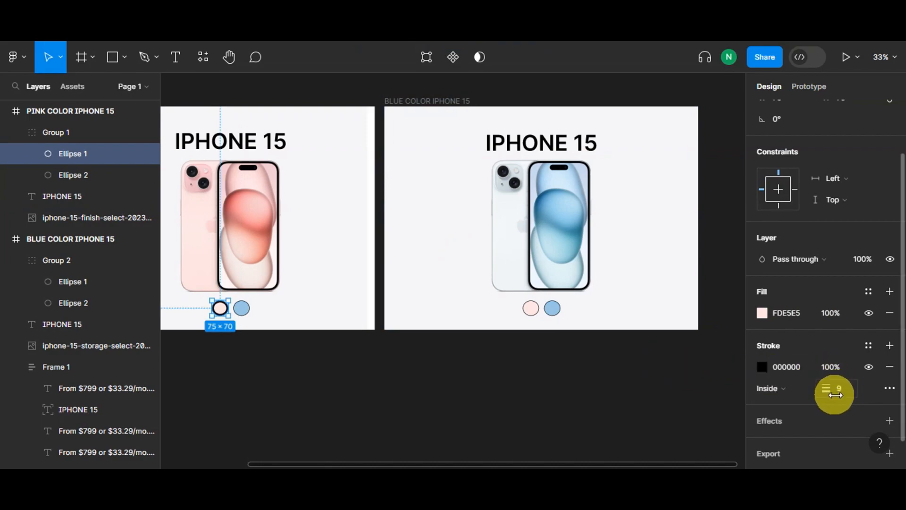
Step: Thicken the black stroke of the blue ellipse in the BLUE COLOR IPHONE 15 frame to mark it as the selected color
{"action": "double_click", "coordinate": [552, 308]}
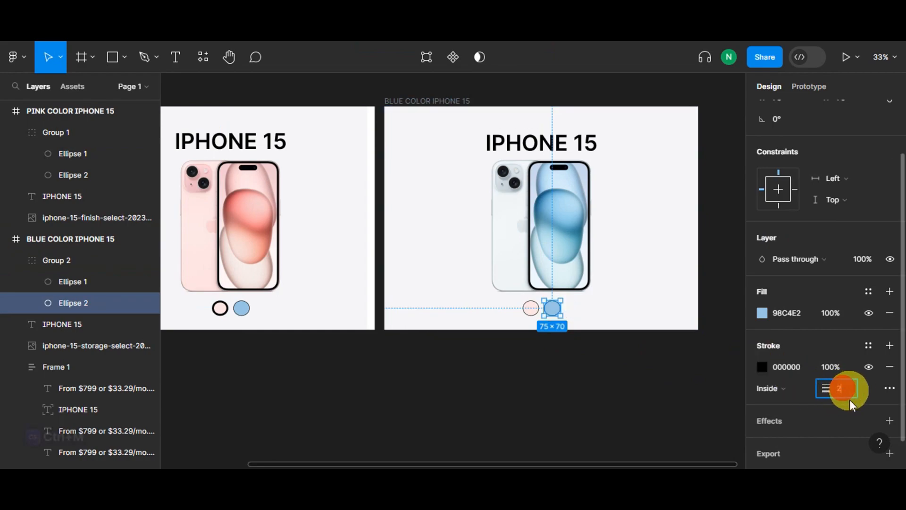
{"action": "left_click", "coordinate": [560, 429]}
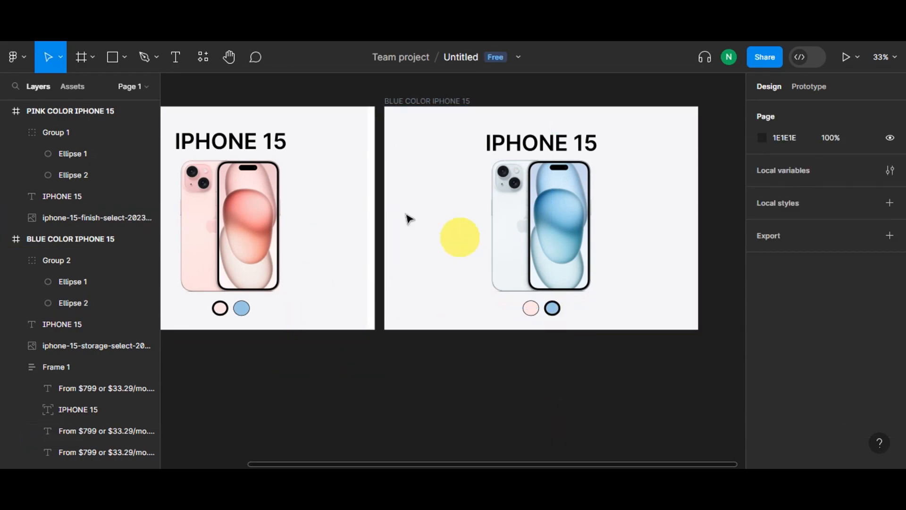
{"action": "left_click_drag", "start_coordinate": [407, 464], "coordinate": [383, 465]}
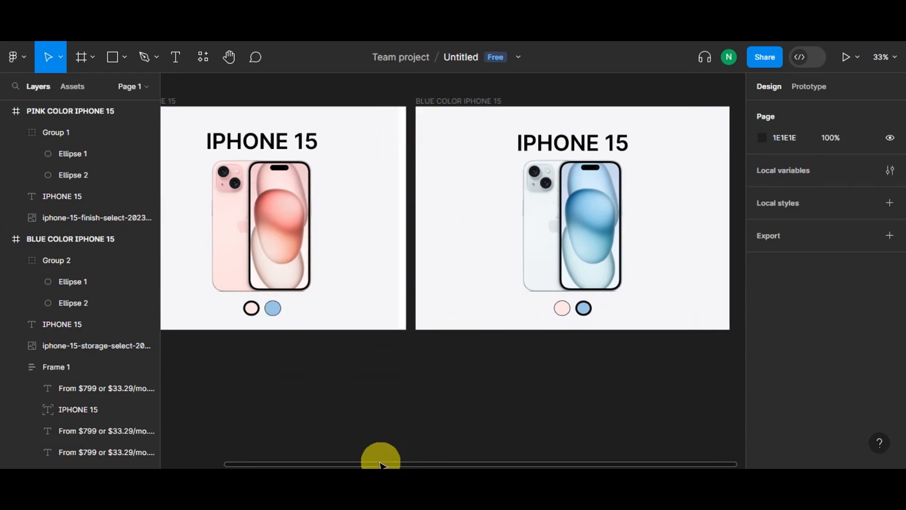
{"action": "scroll", "coordinate": [510, 362], "scroll_direction": "down", "scroll_amount": 3}
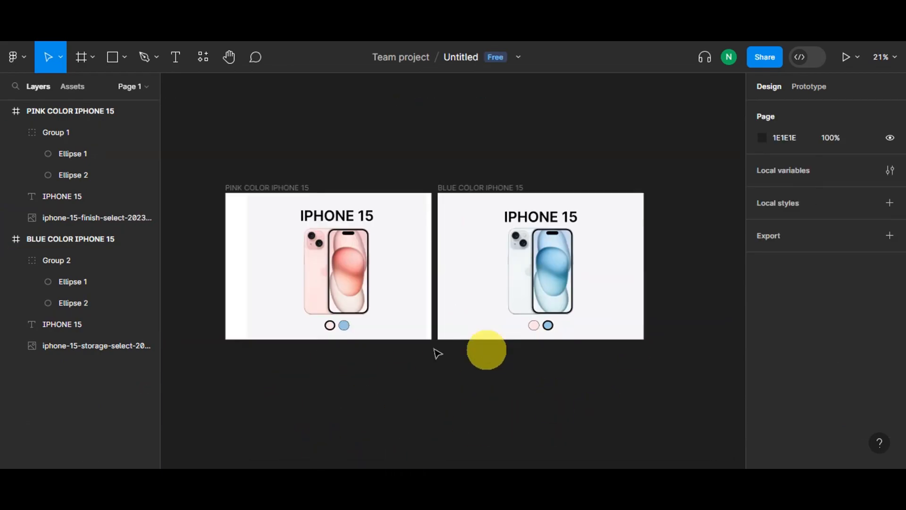
Step: Move the BLUE COLOR IPHONE 15 frame directly below the PINK COLOR IPHONE 15 frame, aligned with its left edge
{"action": "left_click_drag", "start_coordinate": [477, 144], "coordinate": [665, 384]}
{"action": "left_click", "coordinate": [62, 238]}
{"action": "left_click_drag", "start_coordinate": [489, 233], "coordinate": [280, 398]}
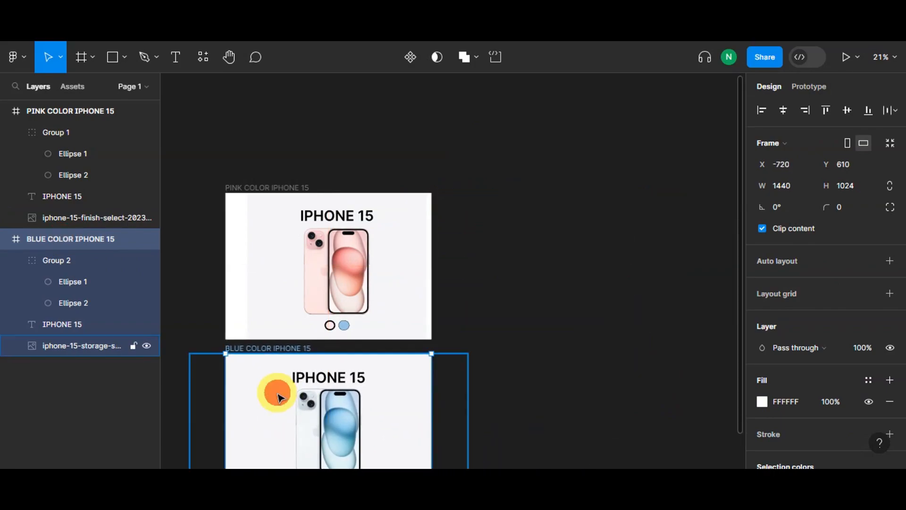
{"action": "left_click", "coordinate": [280, 398]}
{"action": "left_click", "coordinate": [513, 286]}
{"action": "scroll", "coordinate": [525, 285], "scroll_direction": "down", "scroll_amount": 1}
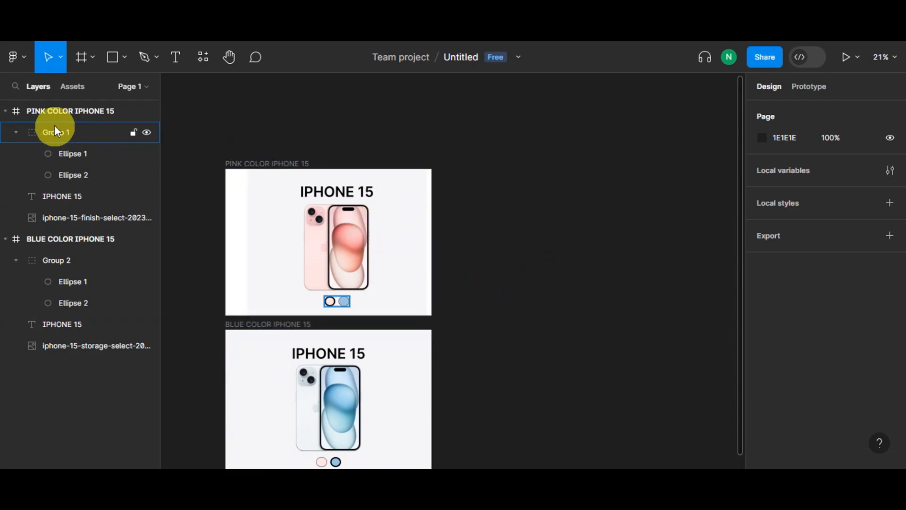
Step: Collapse the layers of both frames and add an on-click interaction without an action to the PINK COLOR IPHONE 15 frame
{"action": "left_click", "coordinate": [6, 239]}
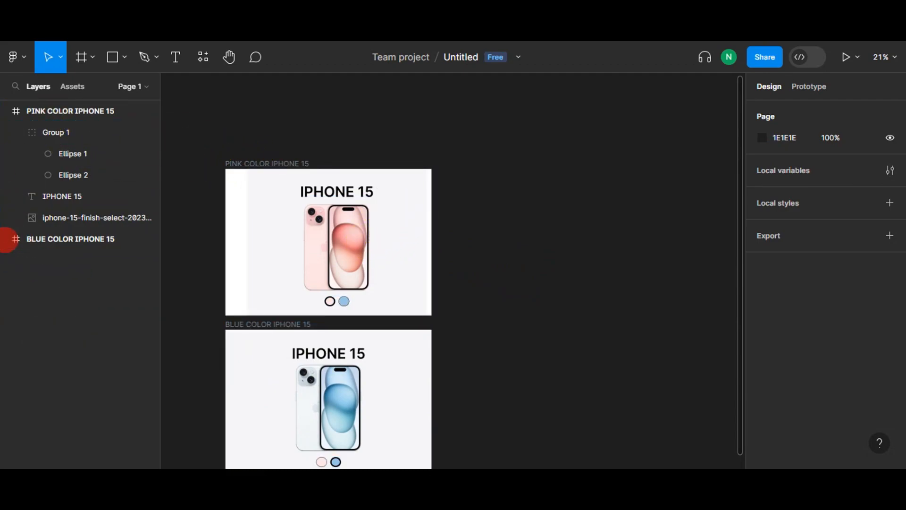
{"action": "left_click", "coordinate": [5, 110]}
{"action": "left_click", "coordinate": [48, 116]}
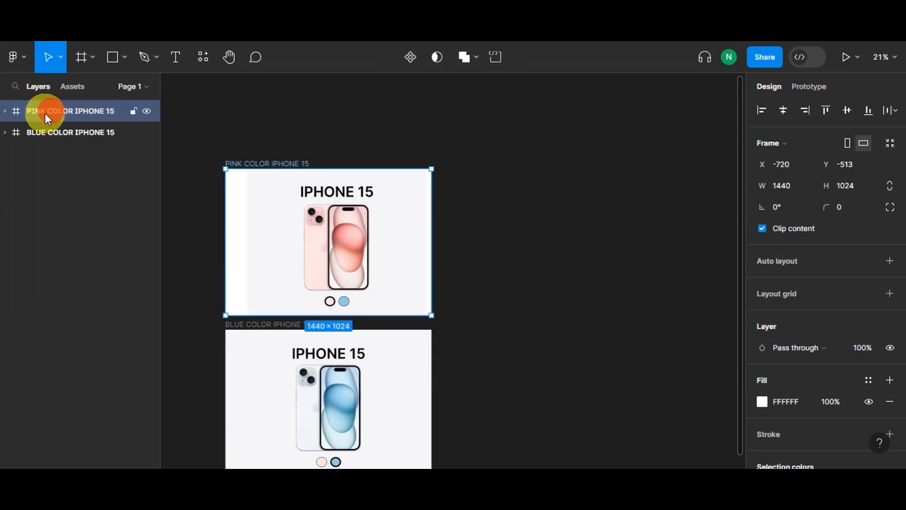
{"action": "left_click", "coordinate": [800, 86]}
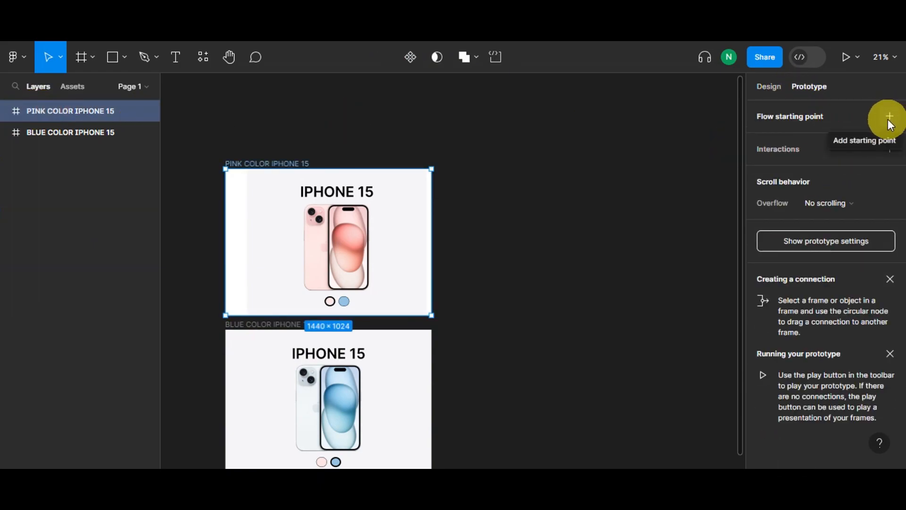
{"action": "left_click", "coordinate": [890, 149]}
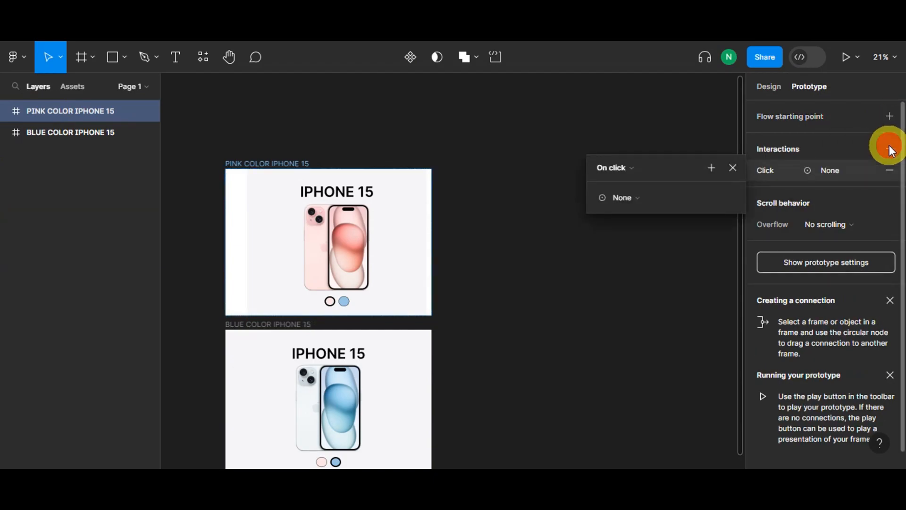
Step: Give the blue ellipse in the PINK COLOR IPHONE 15 frame an on-click interaction that navigates to BLUE COLOR IPHONE 15
{"action": "left_click", "coordinate": [333, 301]}
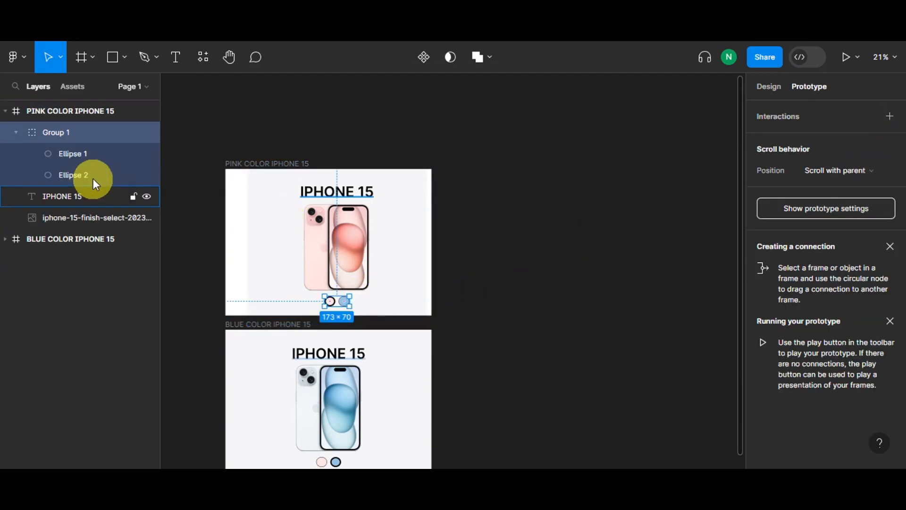
{"action": "left_click", "coordinate": [90, 159]}
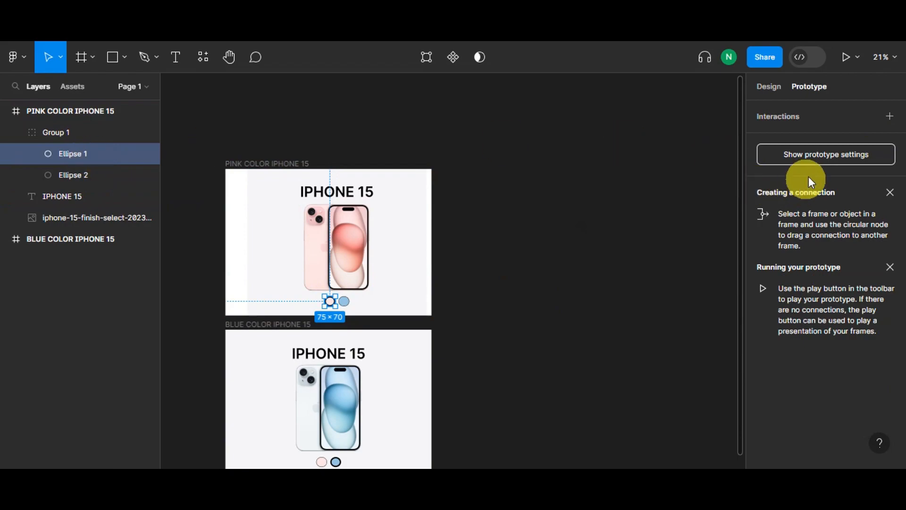
{"action": "left_click", "coordinate": [346, 302]}
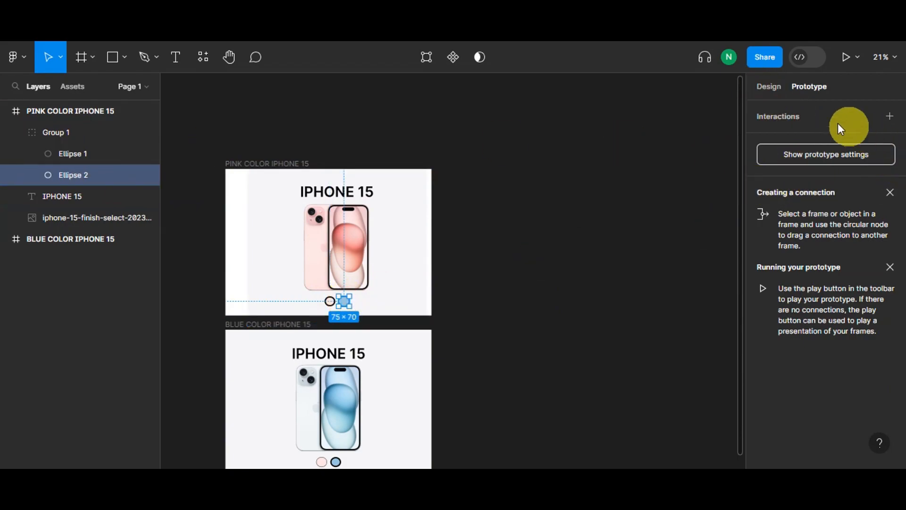
{"action": "left_click", "coordinate": [888, 117]}
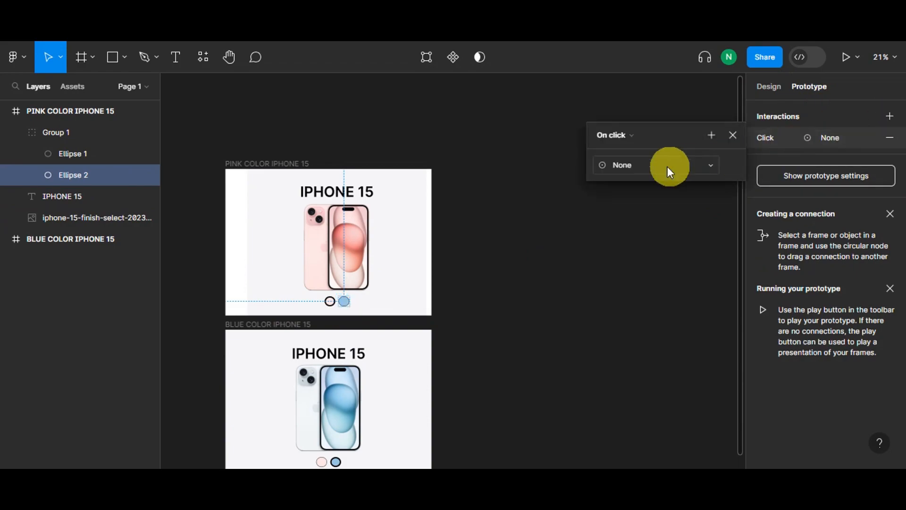
{"action": "left_click", "coordinate": [642, 169]}
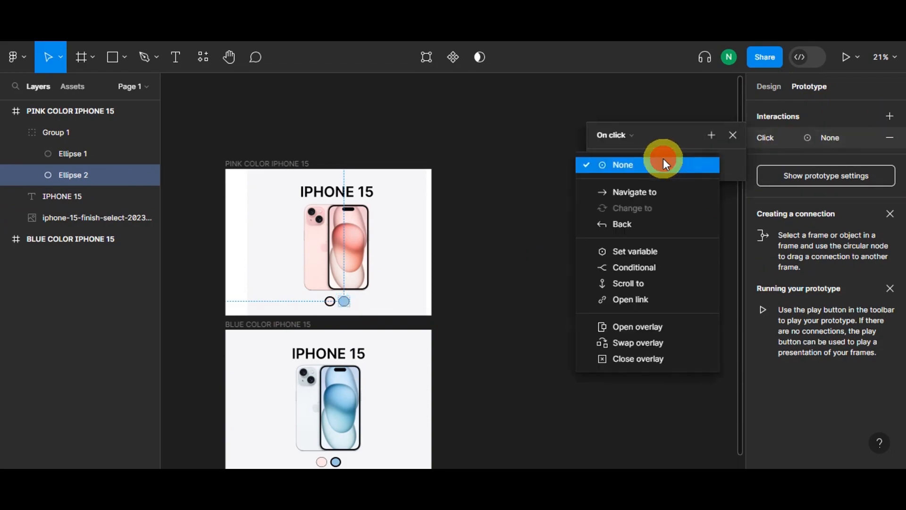
{"action": "left_click", "coordinate": [646, 188]}
{"action": "left_click", "coordinate": [651, 185]}
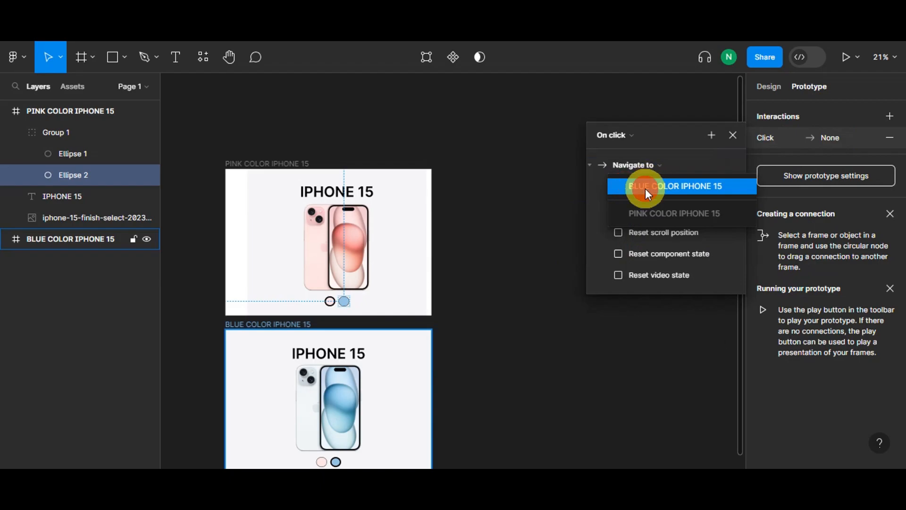
{"action": "left_click", "coordinate": [645, 187]}
{"action": "scroll", "coordinate": [501, 278], "scroll_direction": "down", "scroll_amount": 3}
{"action": "left_click", "coordinate": [493, 293]}
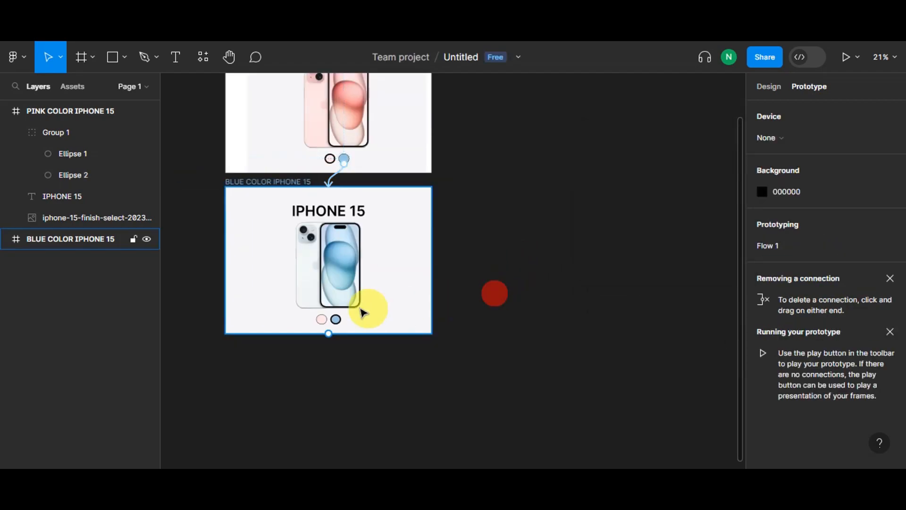
Step: Give the pink ellipse in the BLUE COLOR IPHONE 15 frame an on-click interaction that navigates to PINK COLOR IPHONE 15
{"action": "left_click", "coordinate": [326, 322]}
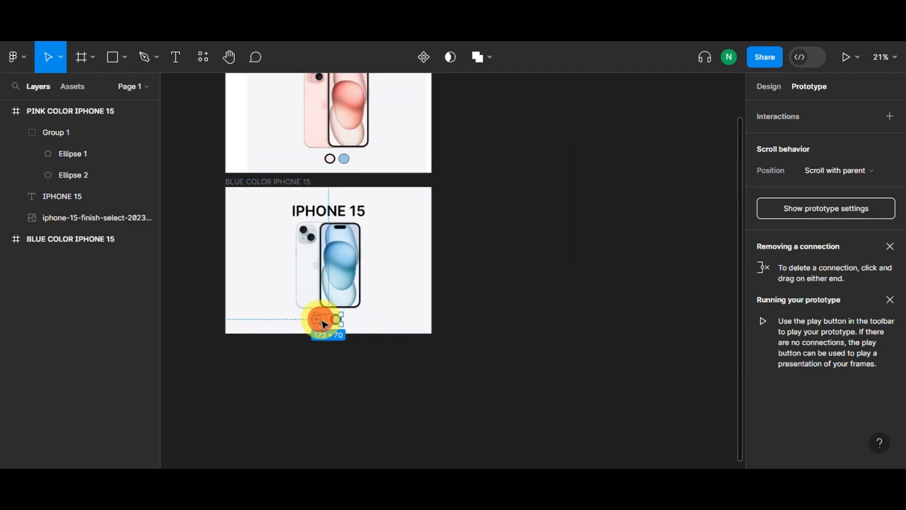
{"action": "double_click", "coordinate": [319, 321]}
{"action": "scroll", "coordinate": [324, 325], "scroll_direction": "up", "scroll_amount": 3}
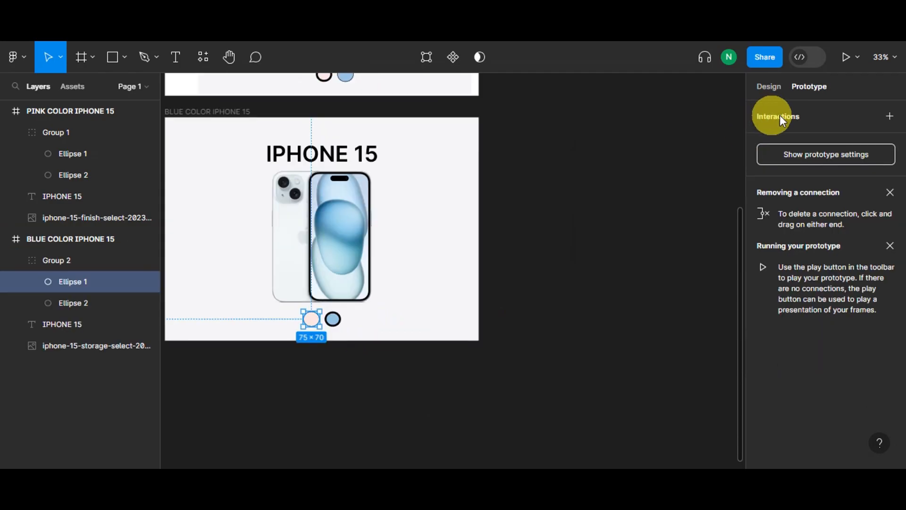
{"action": "left_click", "coordinate": [890, 117]}
{"action": "left_click", "coordinate": [640, 166]}
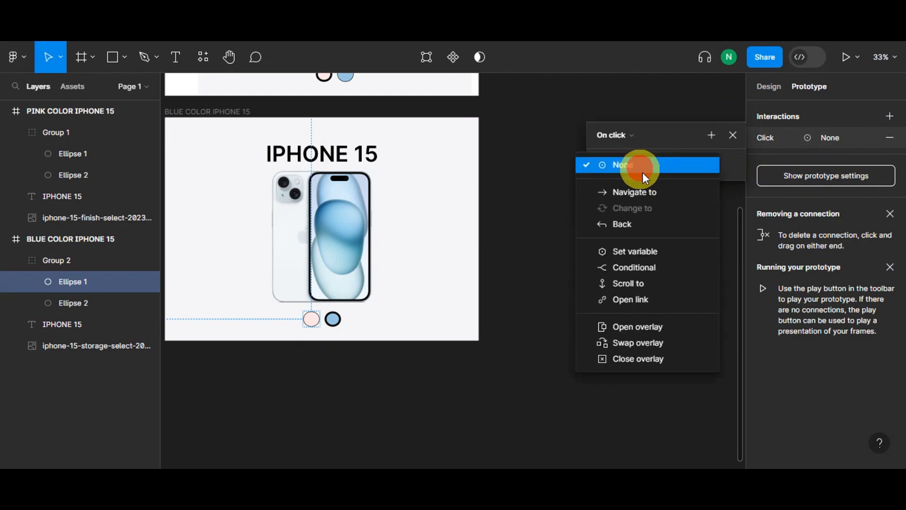
{"action": "left_click", "coordinate": [645, 192]}
{"action": "left_click", "coordinate": [658, 188]}
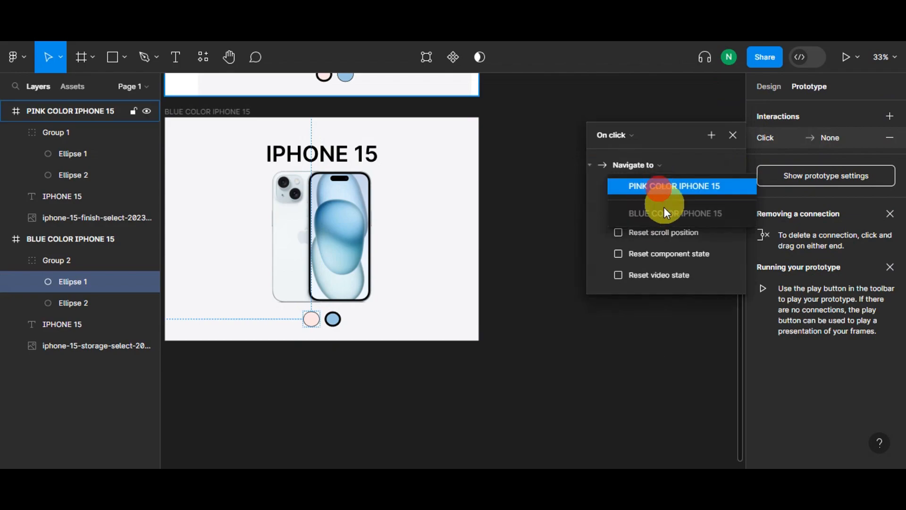
{"action": "left_click", "coordinate": [666, 189]}
{"action": "left_click", "coordinate": [552, 287]}
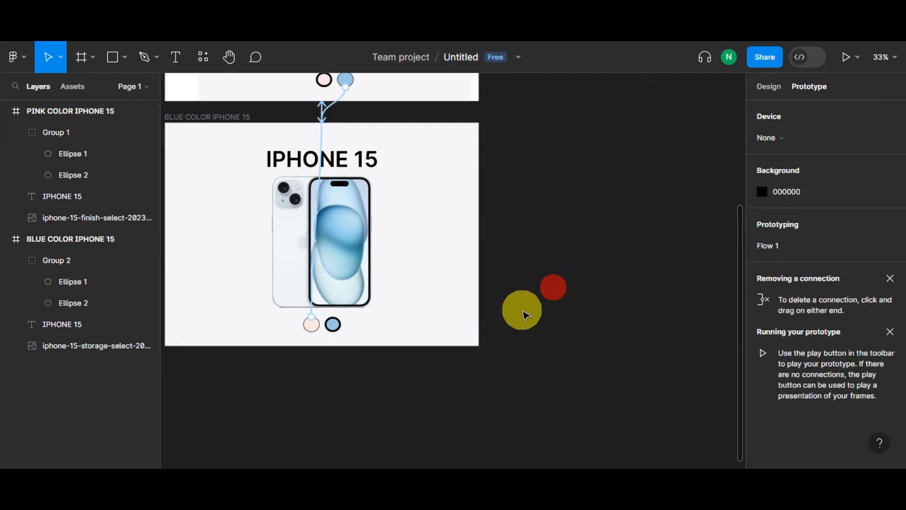
Step: Try to copy and paste the pink and blue iPhone designs together from one area selection
{"action": "scroll", "coordinate": [457, 277], "scroll_direction": "up", "scroll_amount": 2}
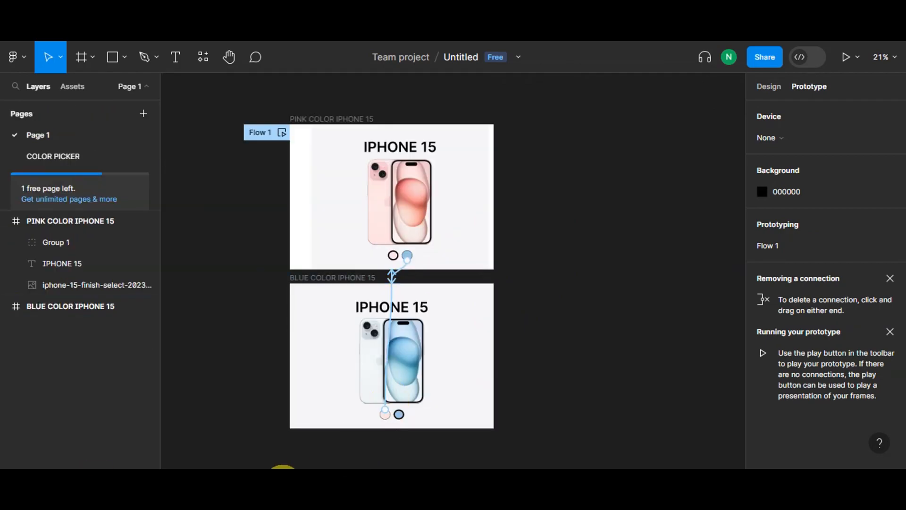
{"action": "mouse_move", "coordinate": [285, 108]}
{"action": "left_mouse_down"}
{"action": "mouse_move", "coordinate": [341, 164]}
{"action": "mouse_move", "coordinate": [461, 360]}
{"action": "left_mouse_up"}
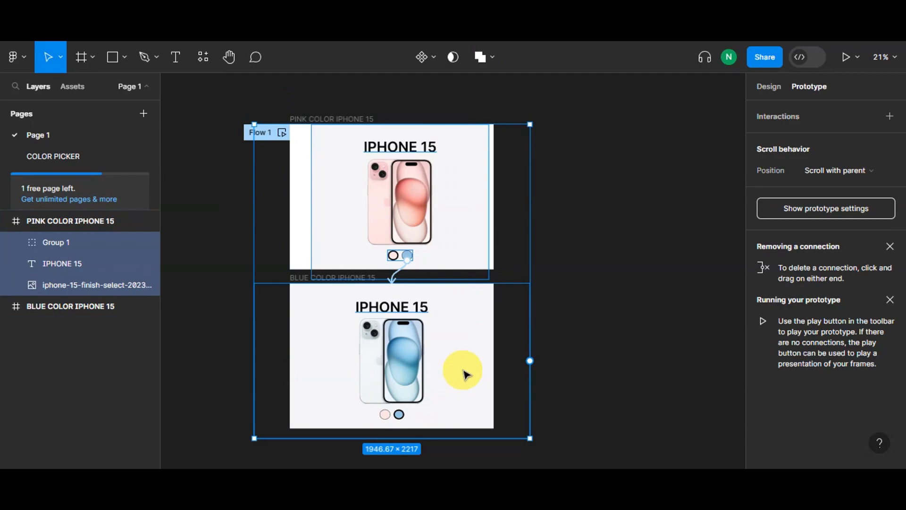
{"action": "key", "text": "ctrl+c"}
{"action": "key", "text": "ctrl+v"}
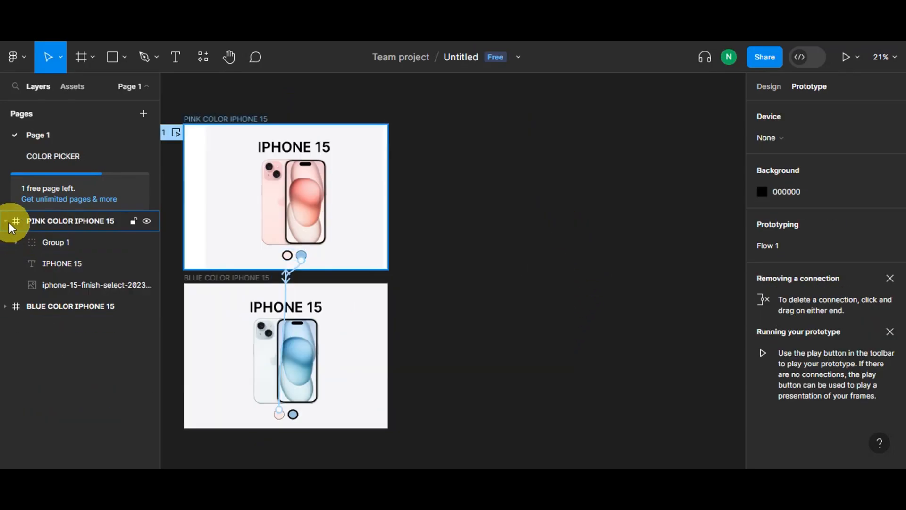
Step: Collapse the PINK COLOR IPHONE 15 layers and duplicate that frame beside the original
{"action": "left_click", "coordinate": [10, 222]}
{"action": "left_click", "coordinate": [46, 225]}
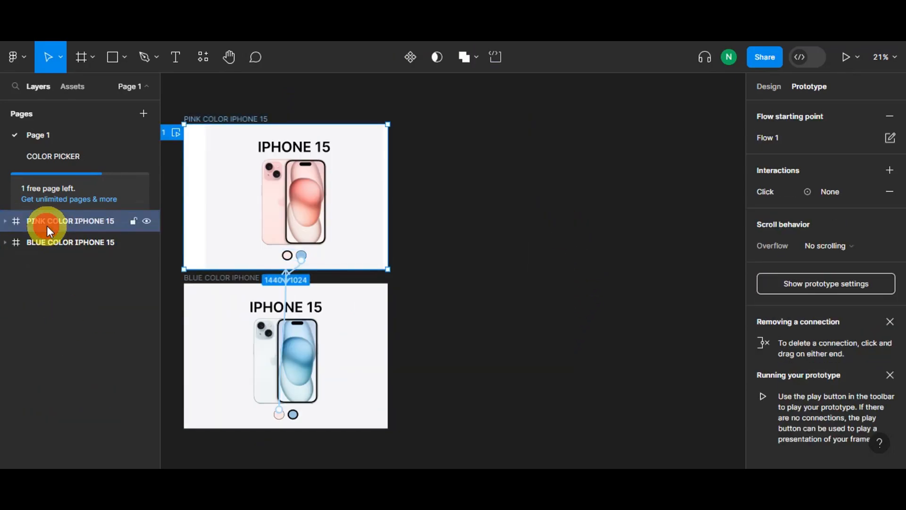
{"action": "key", "text": "ctrl+d"}
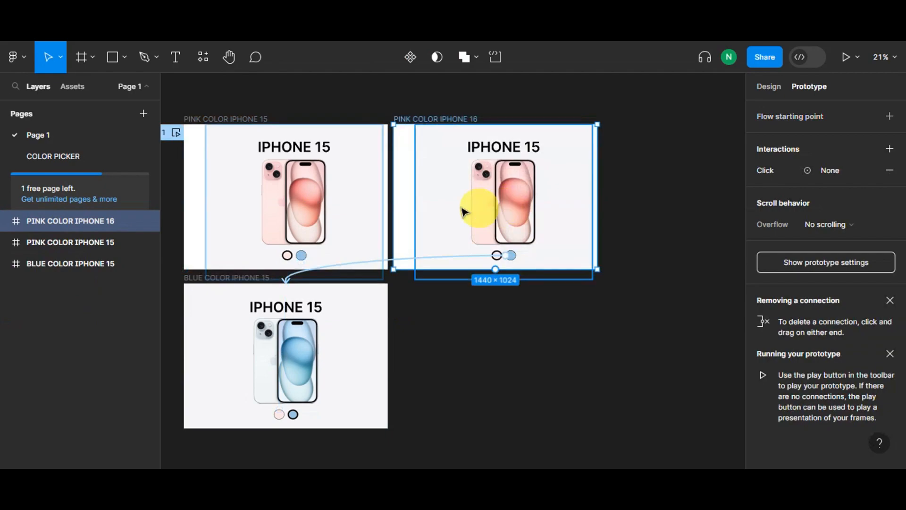
Step: Duplicate the BLUE COLOR IPHONE 15 frame, align the copy below the duplicated pink frame and collapse its layers
{"action": "left_click", "coordinate": [76, 264]}
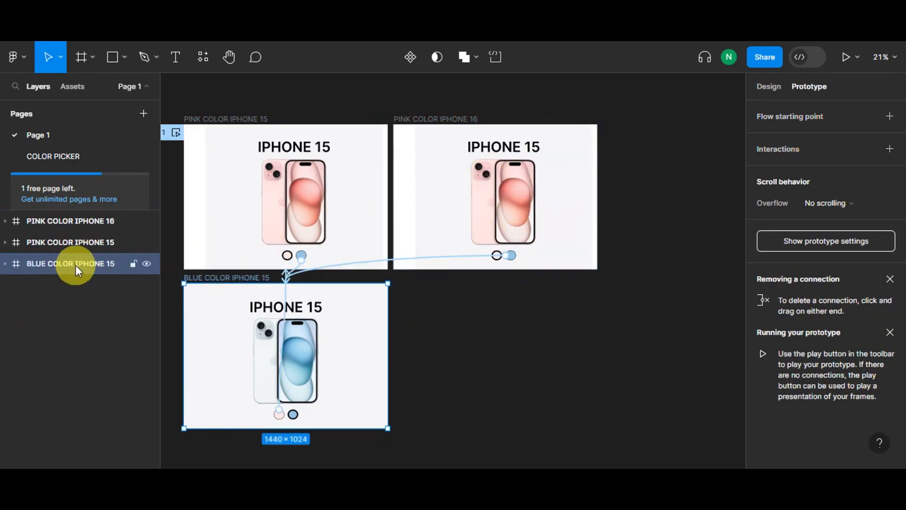
{"action": "key", "text": "ctrl+d"}
{"action": "left_click", "coordinate": [494, 304]}
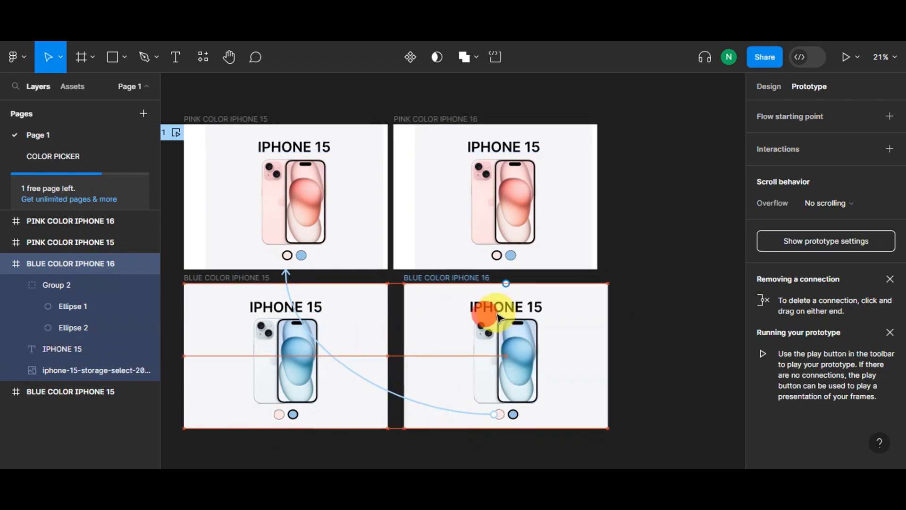
{"action": "left_click", "coordinate": [489, 309]}
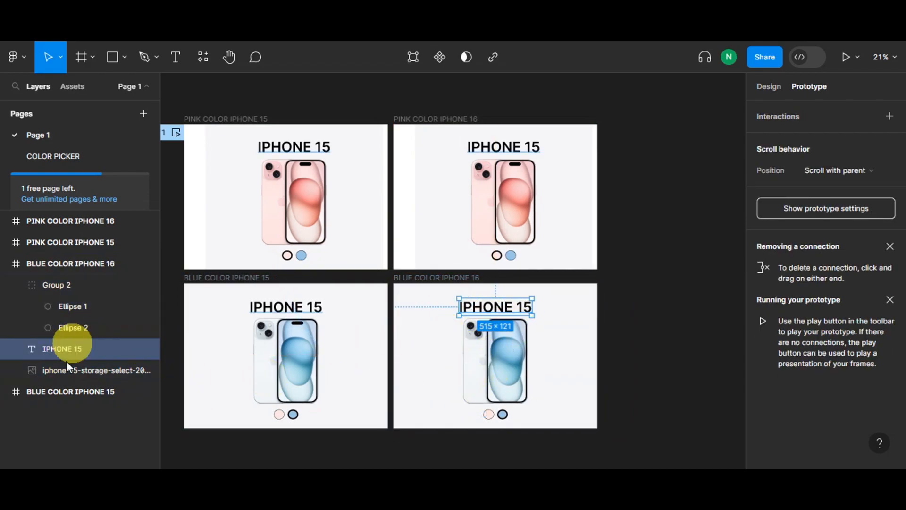
{"action": "left_click", "coordinate": [5, 264]}
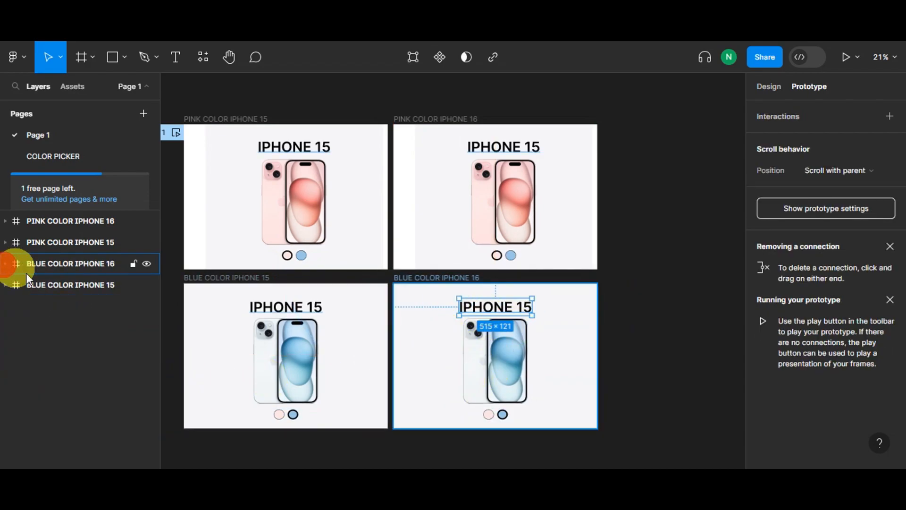
Step: Change the headings of the duplicated pink and blue frames to IPHONE 15 PRO
{"action": "left_click", "coordinate": [503, 150]}
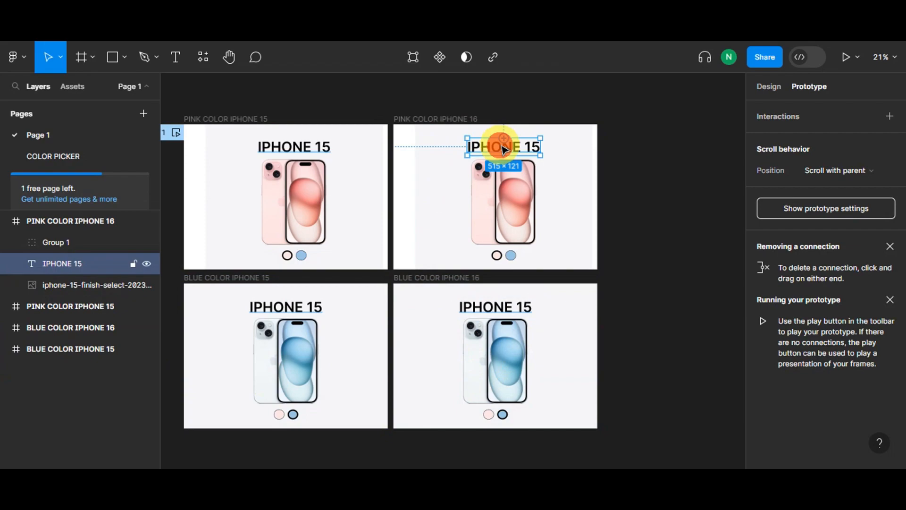
{"action": "double_click", "coordinate": [529, 147]}
{"action": "left_click", "coordinate": [533, 148]}
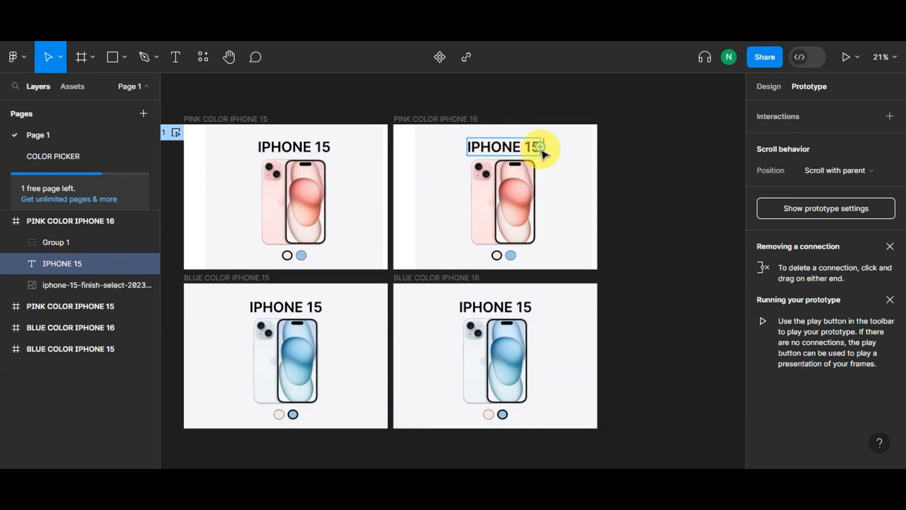
{"action": "key", "text": "Escape"}
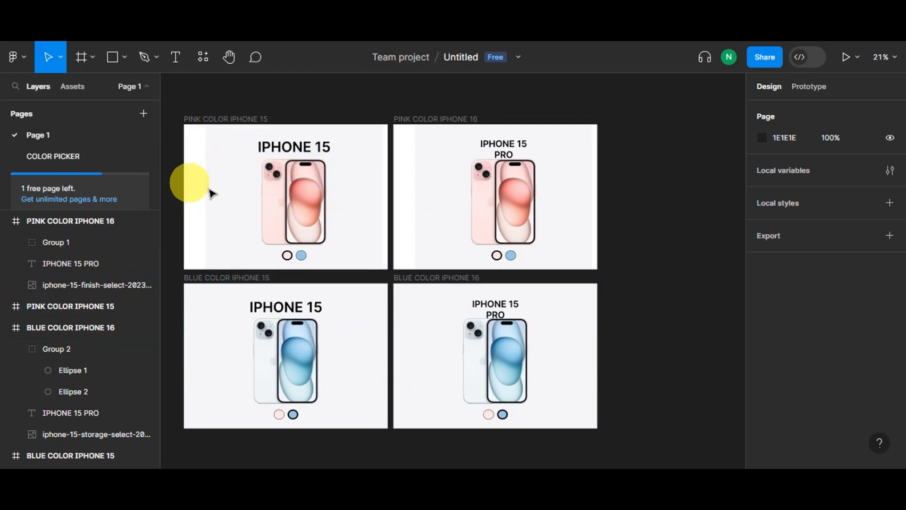
Step: Add the stacked text labels IPHONE 15 and IPHONE 15 PRO to the left of the phone in the PINK COLOR IPHONE 15 frame
{"action": "left_click", "coordinate": [177, 57]}
{"action": "left_click", "coordinate": [202, 182]}
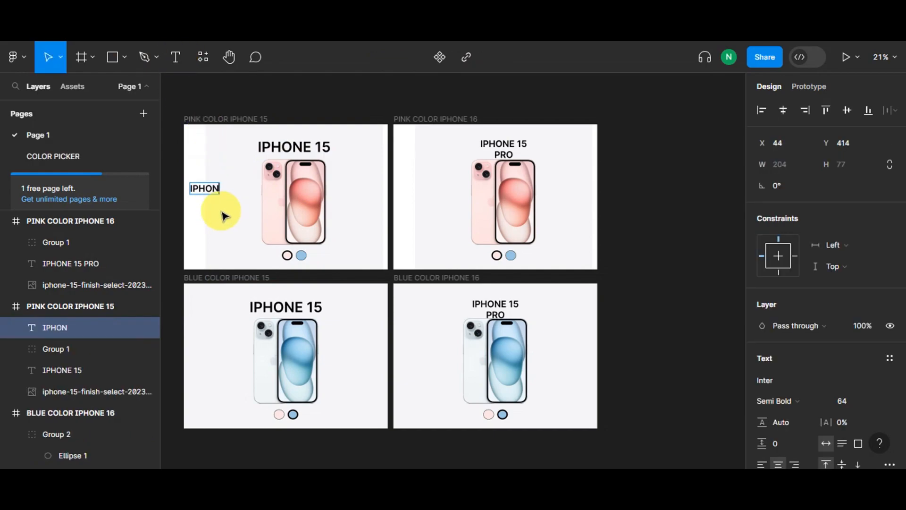
{"action": "key", "text": "Escape"}
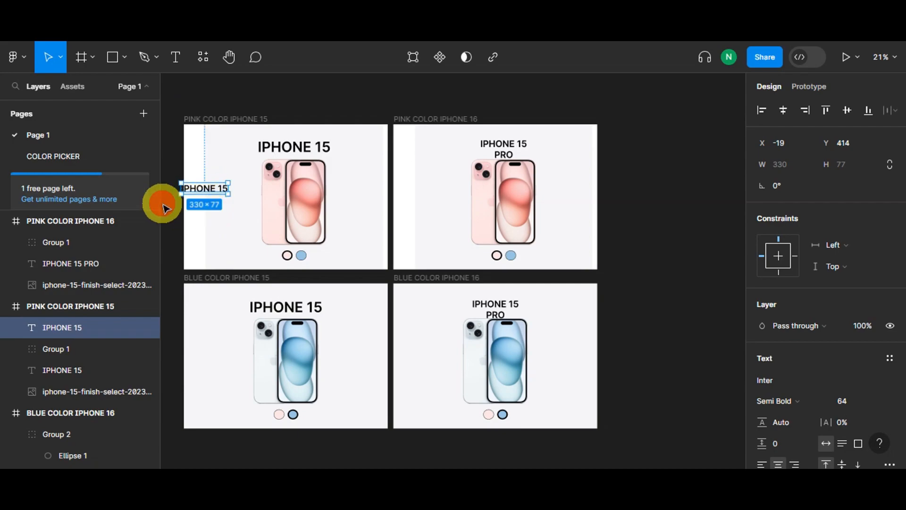
{"action": "mouse_move", "coordinate": [206, 190]}
{"action": "left_mouse_down"}
{"action": "mouse_move", "coordinate": [217, 219]}
{"action": "mouse_move", "coordinate": [215, 205]}
{"action": "left_mouse_up"}
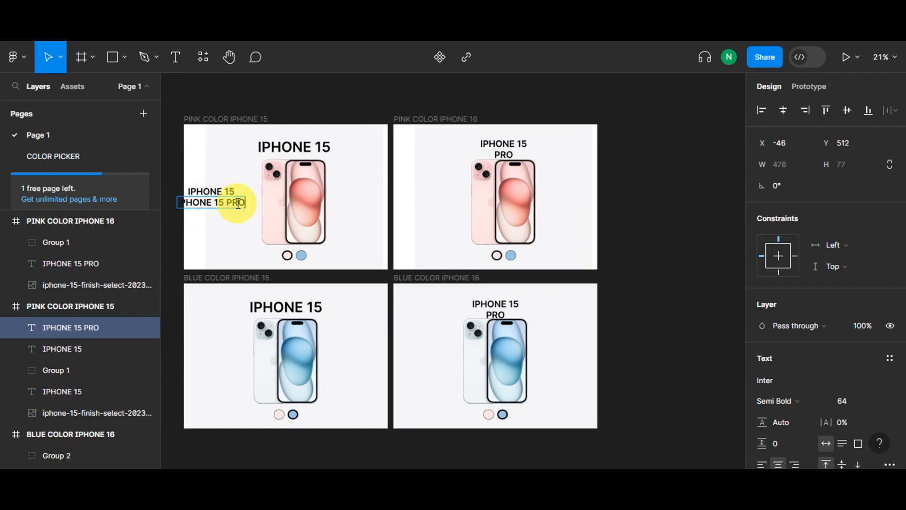
{"action": "left_click", "coordinate": [187, 217]}
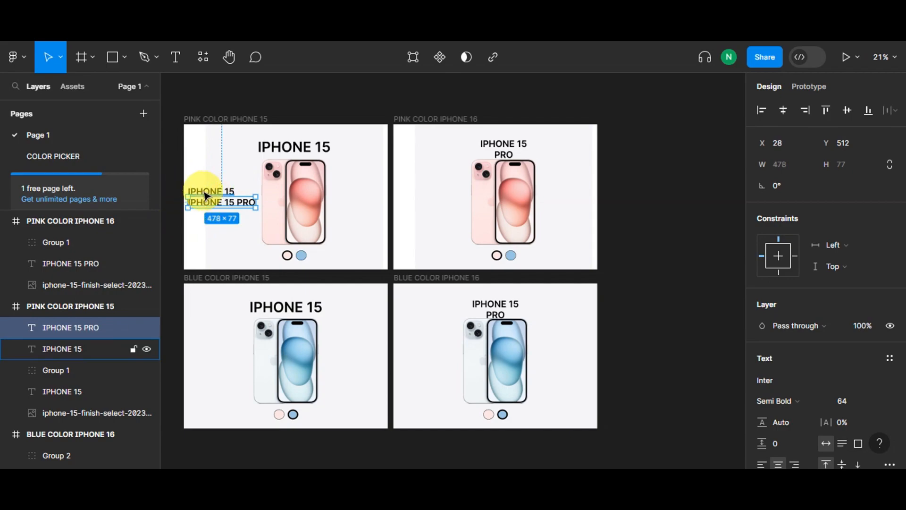
Step: Copy the IPHONE 15 and IPHONE 15 PRO labels into the PINK COLOR IPHONE 16 frame, stacked to the left of the phone
{"action": "left_click", "coordinate": [206, 195]}
{"action": "left_click", "coordinate": [407, 183]}
{"action": "key", "text": "ctrl+v"}
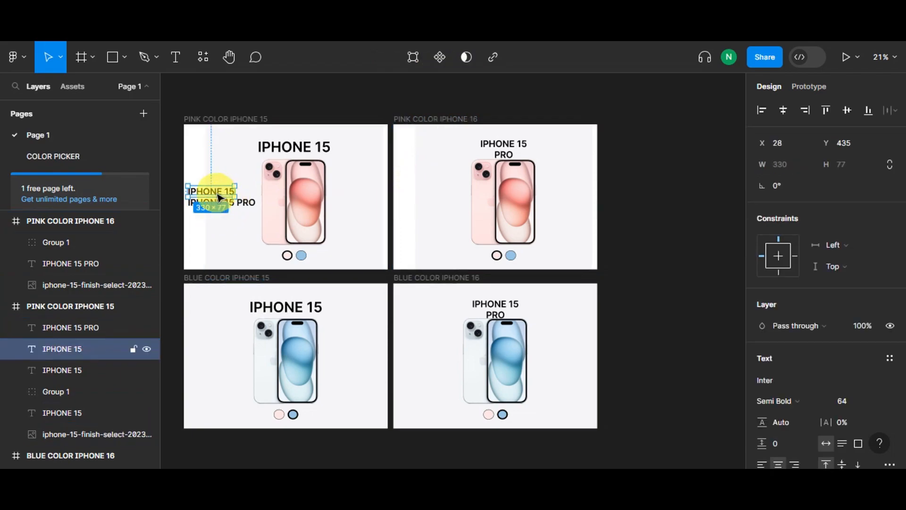
{"action": "left_click_drag", "start_coordinate": [235, 196], "coordinate": [427, 199]}
{"action": "left_click_drag", "start_coordinate": [211, 203], "coordinate": [422, 207]}
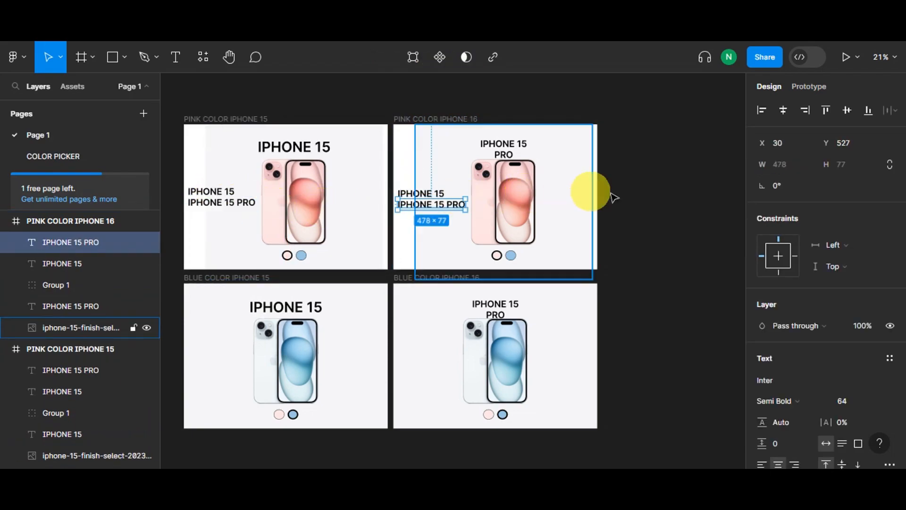
{"action": "left_click", "coordinate": [670, 200]}
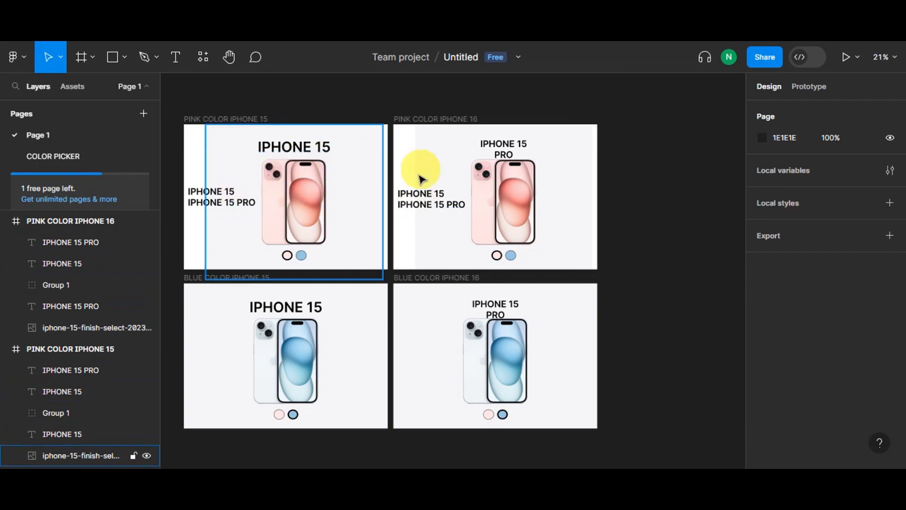
Step: Add a red CC2323 stroke to the small IPHONE 15 label beside the phone in the PINK COLOR IPHONE 15 frame
{"action": "left_click", "coordinate": [211, 196]}
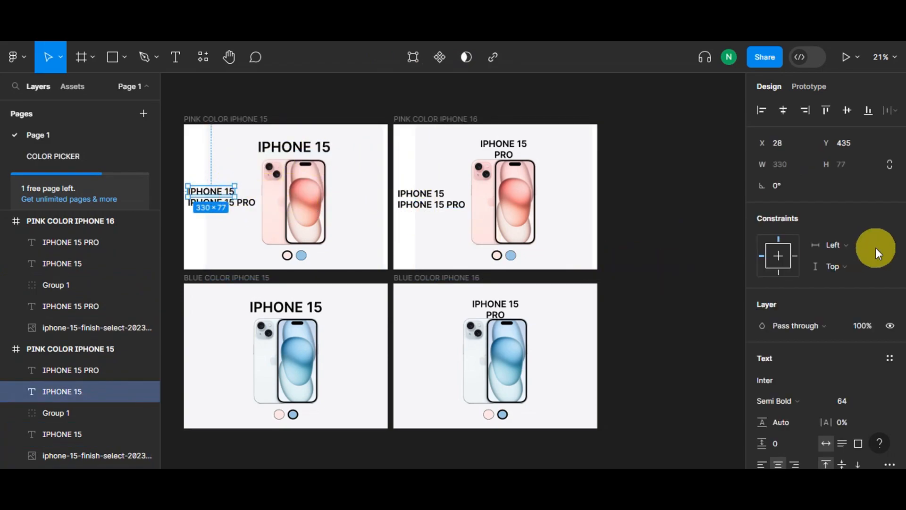
{"action": "scroll", "coordinate": [876, 247], "scroll_direction": "down", "scroll_amount": 3}
{"action": "scroll", "coordinate": [841, 363], "scroll_direction": "down", "scroll_amount": 2}
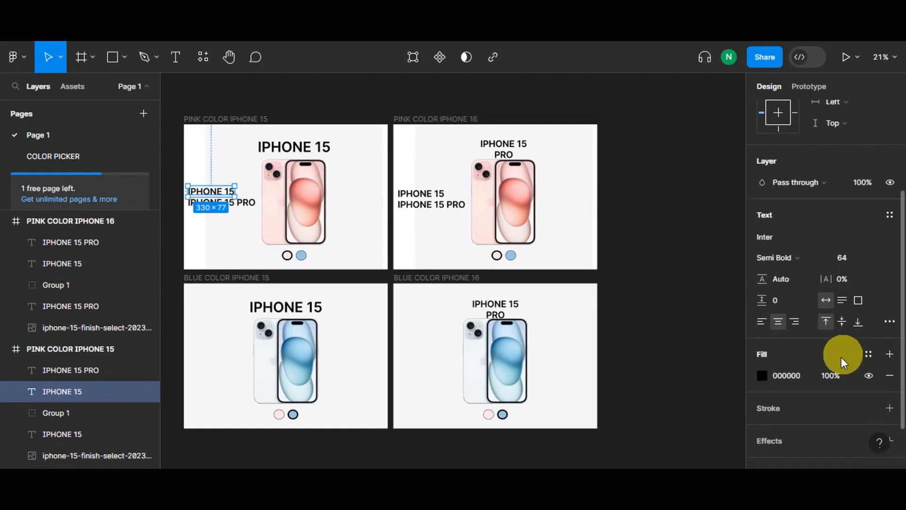
{"action": "left_click", "coordinate": [822, 358]}
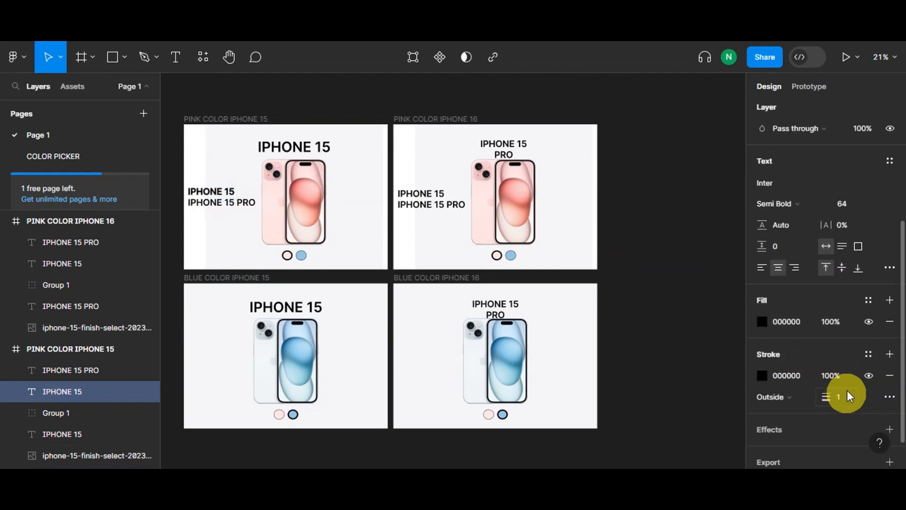
{"action": "left_click", "coordinate": [798, 398]}
{"action": "left_click", "coordinate": [784, 362]}
{"action": "left_click", "coordinate": [761, 376]}
{"action": "type", "text": "CC2323"}
{"action": "key", "text": "Return"}
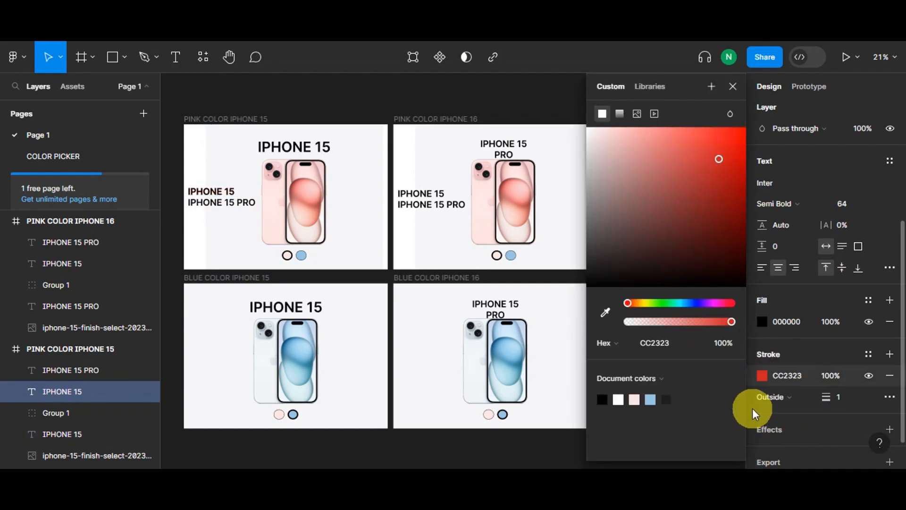
{"action": "left_click", "coordinate": [169, 247]}
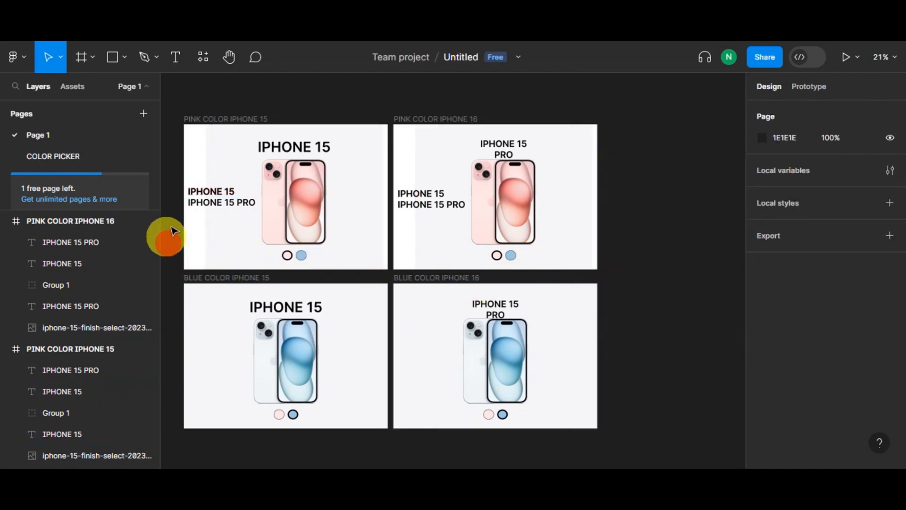
Step: Add a red C53B3B stroke to the IPHONE 15 PRO label beside the phone in the PINK COLOR IPHONE 16 frame
{"action": "left_click", "coordinate": [431, 207]}
{"action": "scroll", "coordinate": [802, 368], "scroll_direction": "down", "scroll_amount": 2}
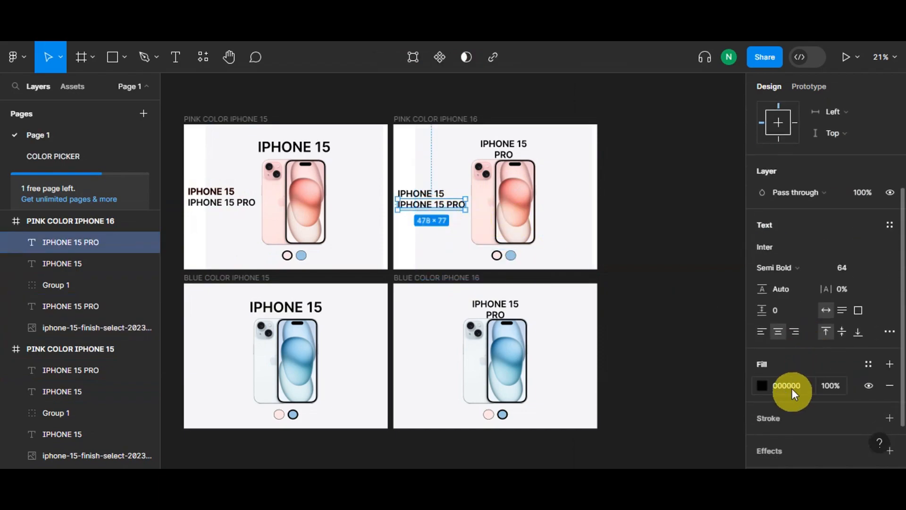
{"action": "left_click", "coordinate": [785, 411]}
{"action": "scroll", "coordinate": [792, 378], "scroll_direction": "down", "scroll_amount": 2}
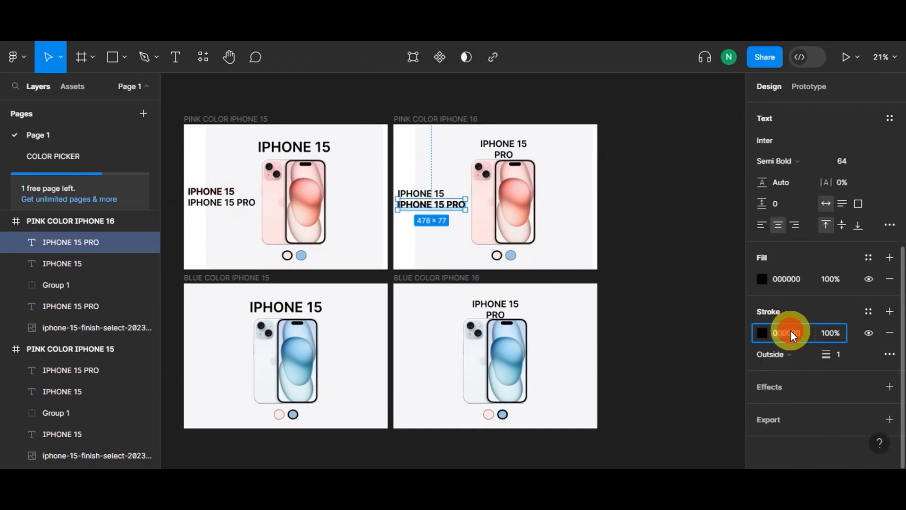
{"action": "left_click", "coordinate": [762, 332]}
{"action": "left_click", "coordinate": [698, 166]}
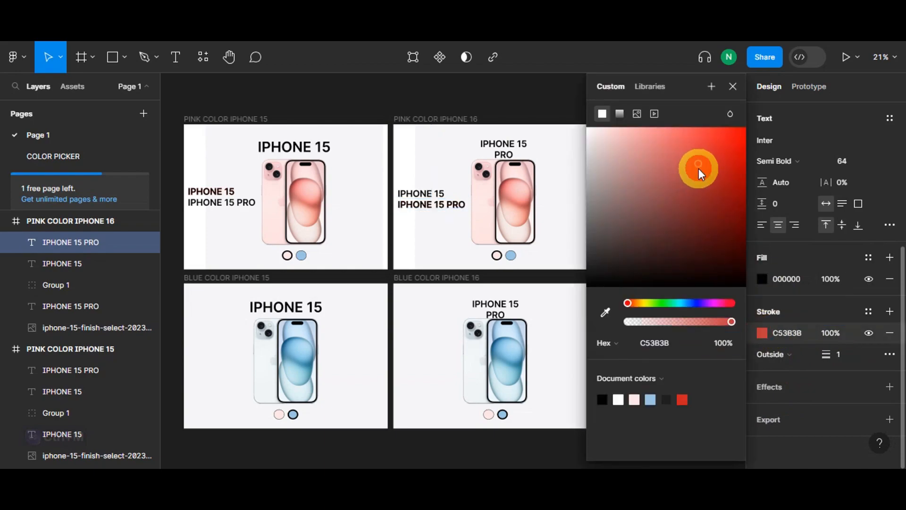
{"action": "left_click", "coordinate": [515, 105]}
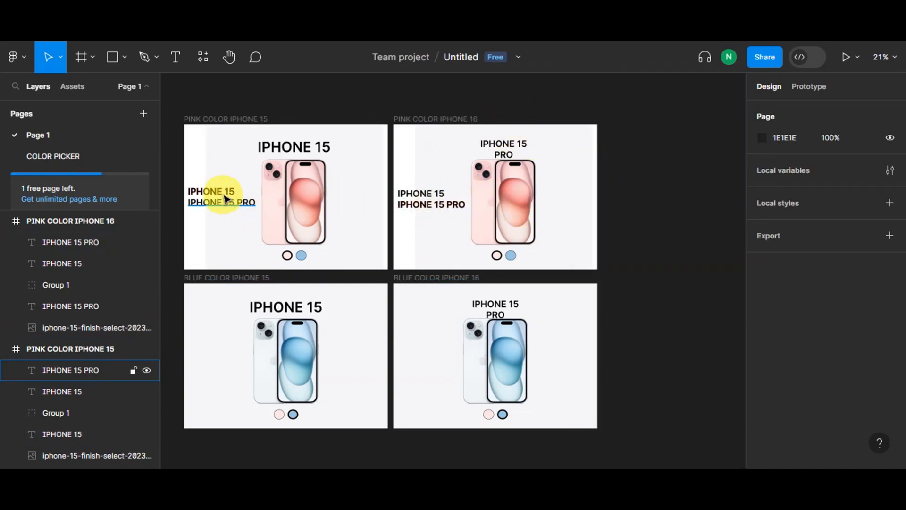
Step: Add an on-click interaction to the PINK COLOR IPHONE 15 frame's IPHONE 15 PRO label that navigates to PINK COLOR IPHONE 16
{"action": "left_click", "coordinate": [231, 202]}
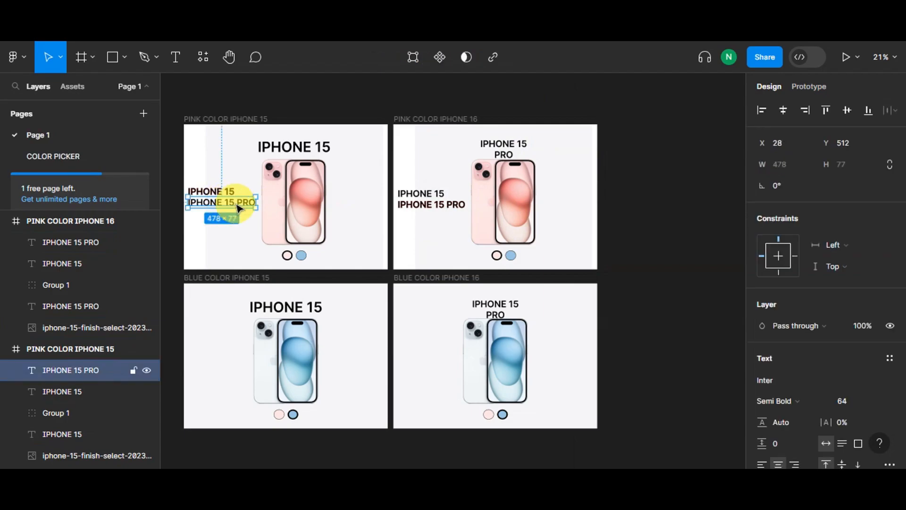
{"action": "left_click", "coordinate": [808, 86]}
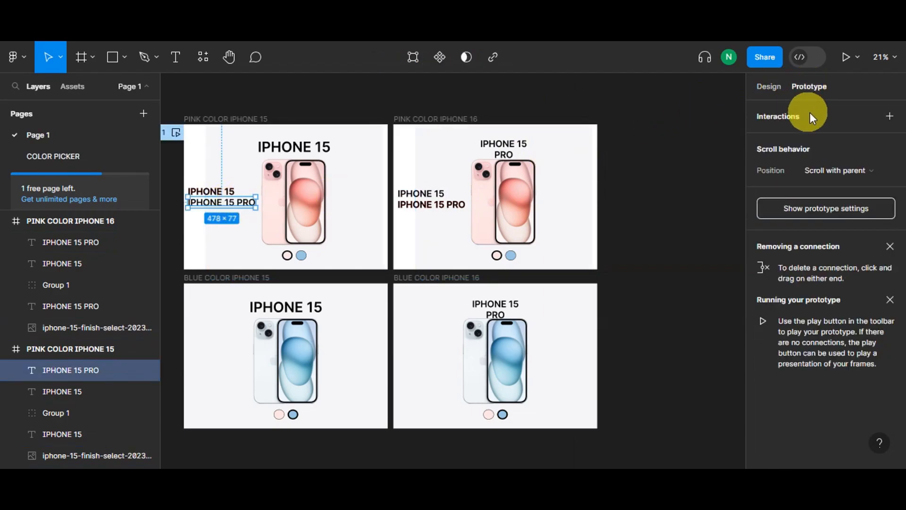
{"action": "left_click", "coordinate": [810, 113]}
{"action": "left_click", "coordinate": [627, 165]}
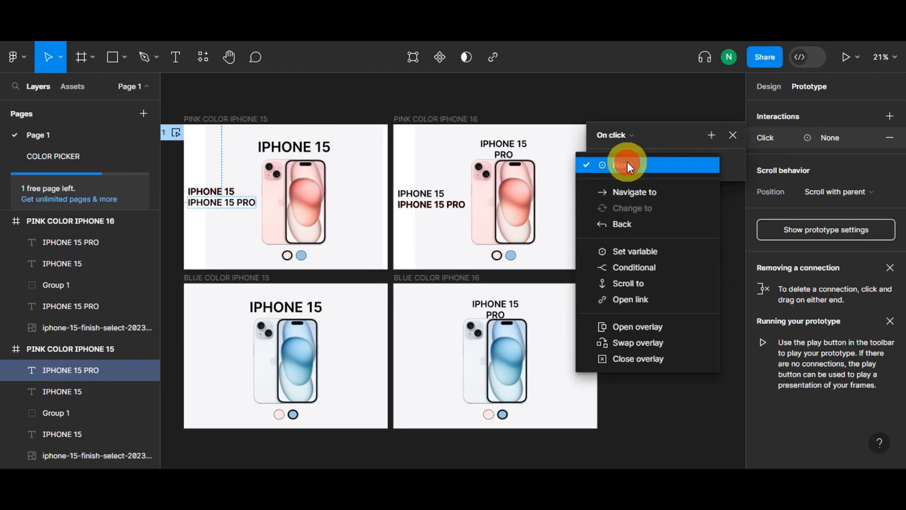
{"action": "left_click", "coordinate": [624, 190]}
{"action": "left_click", "coordinate": [622, 186]}
{"action": "left_click", "coordinate": [672, 214]}
Step: Rename the two IPHONE 16 frames as PINK COLOR IPHONE 15 PRO and BLUE COLOR IPHONE 15 PRO
{"action": "left_click", "coordinate": [480, 120]}
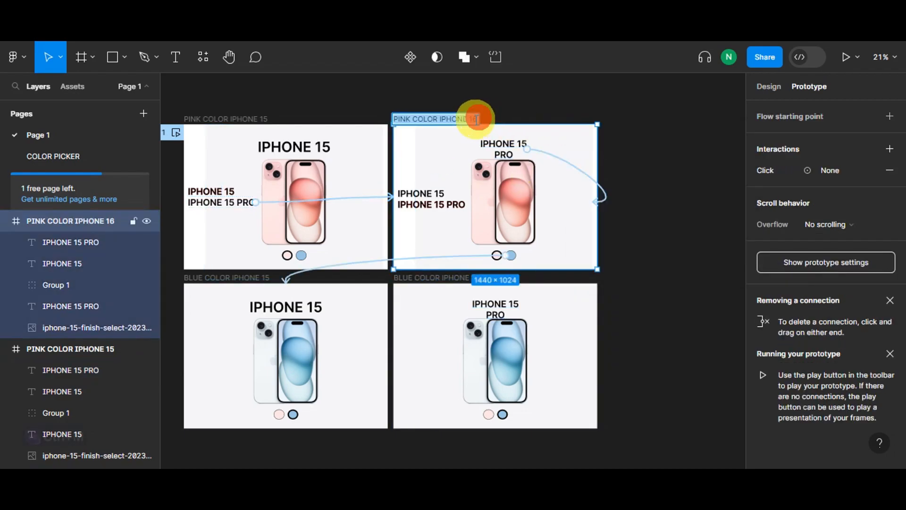
{"action": "type", "text": "PRO"}
{"action": "double_click", "coordinate": [474, 277]}
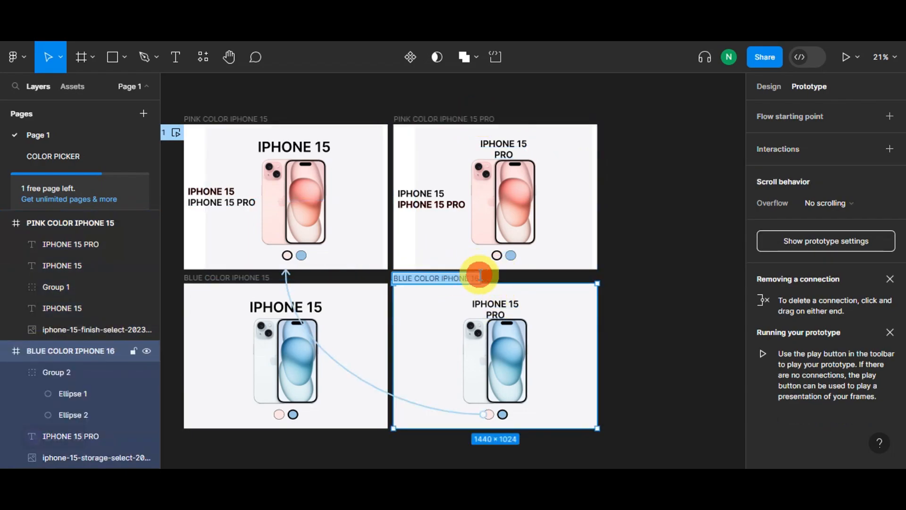
{"action": "left_click", "coordinate": [481, 275]}
{"action": "key", "text": "BackSpace"}
{"action": "type", "text": "5 PRO"}
{"action": "left_click", "coordinate": [710, 154]}
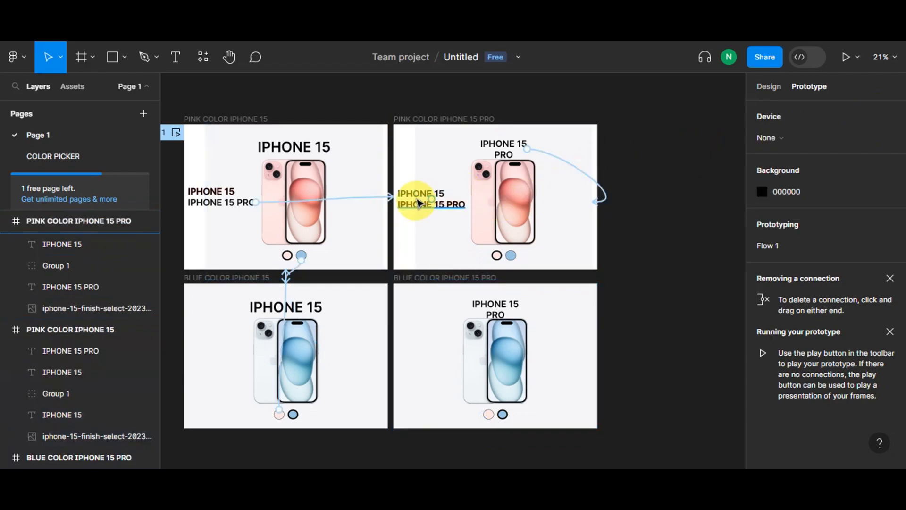
Step: Make the IPHONE 15 label in the PINK COLOR IPHONE 15 PRO frame navigate to PINK COLOR IPHONE 15 on click
{"action": "left_click", "coordinate": [417, 197]}
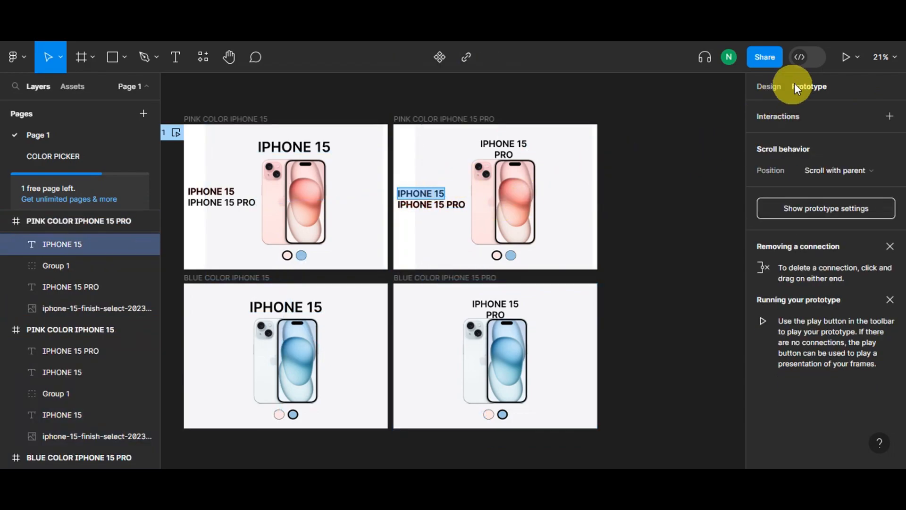
{"action": "left_click", "coordinate": [886, 116]}
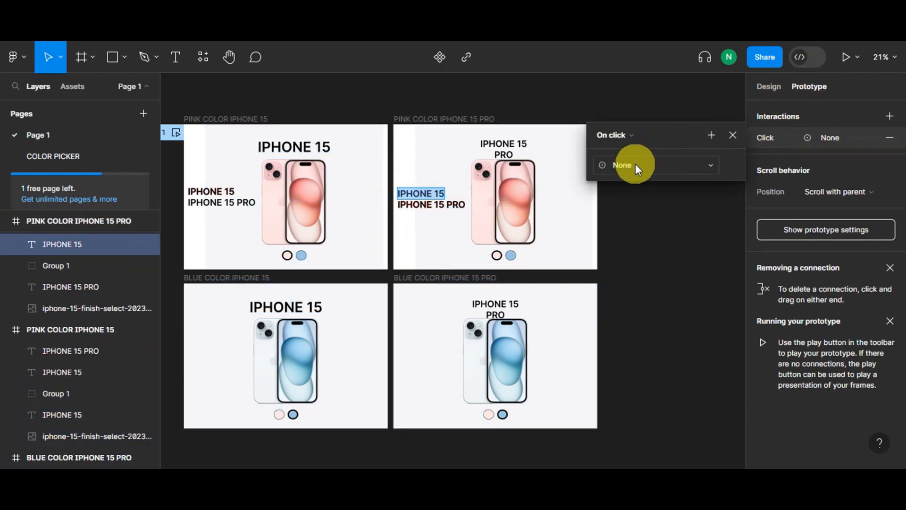
{"action": "left_click", "coordinate": [635, 166]}
{"action": "left_click", "coordinate": [633, 190]}
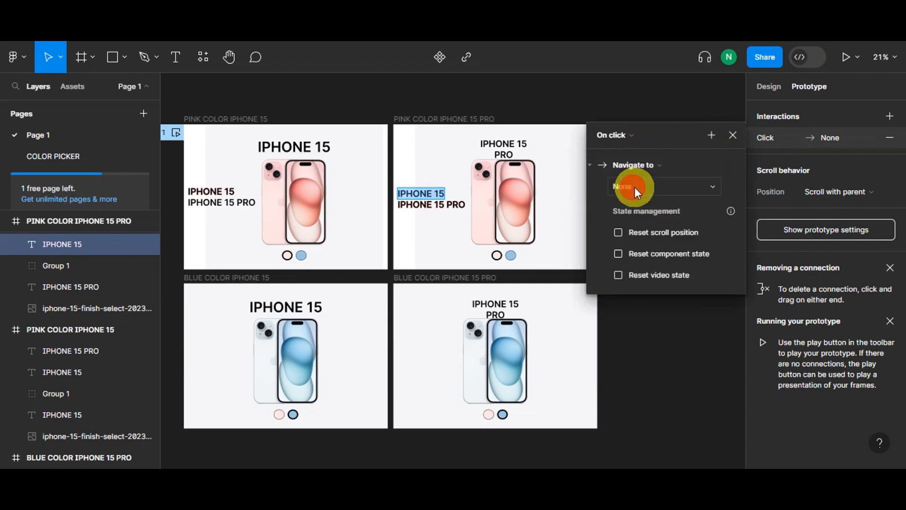
{"action": "left_click", "coordinate": [676, 186]}
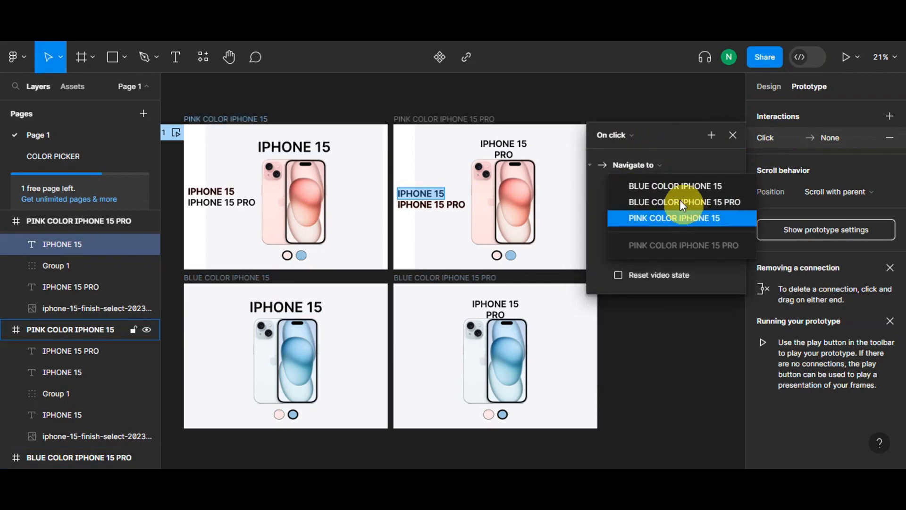
{"action": "left_click", "coordinate": [672, 218]}
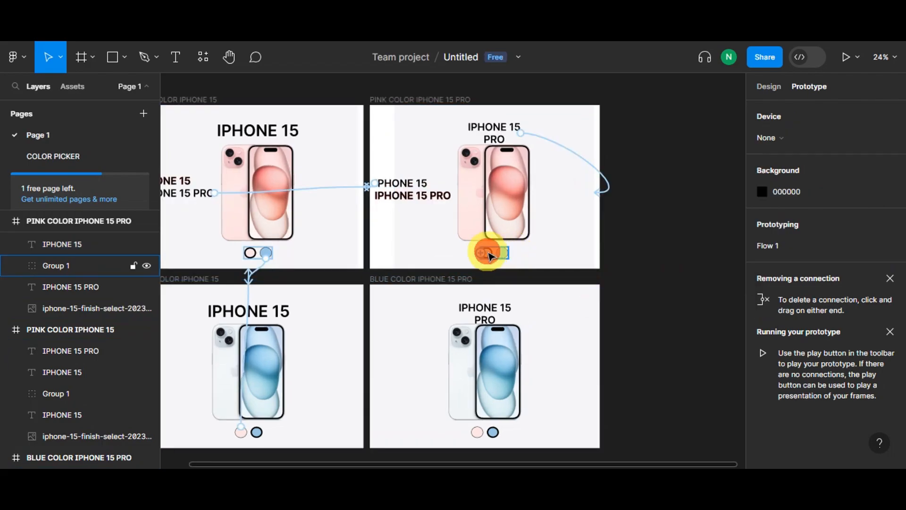
{"action": "left_click", "coordinate": [491, 256]}
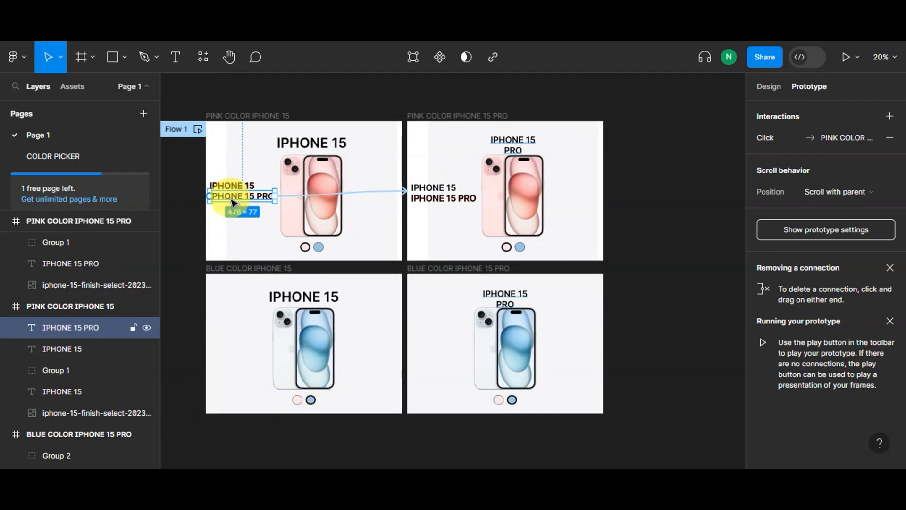
Step: Set the transition of the PINK COLOR IPHONE 15 frame's IPHONE 15 PRO label to Slide out in the upward direction
{"action": "left_click", "coordinate": [293, 196]}
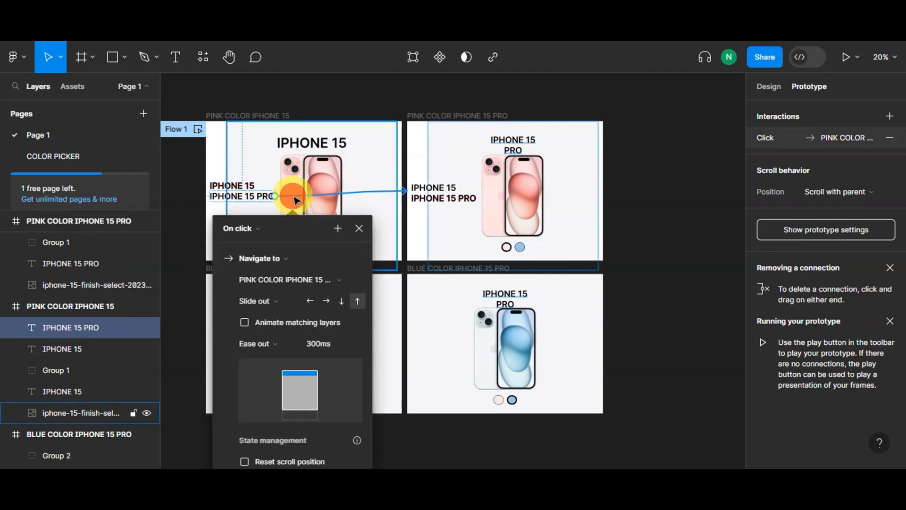
{"action": "left_click", "coordinate": [274, 304]}
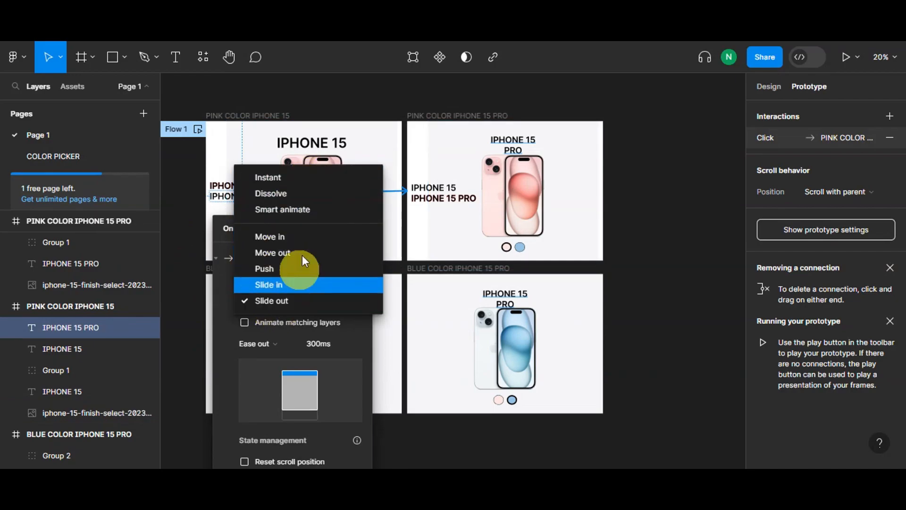
{"action": "left_click", "coordinate": [278, 302]}
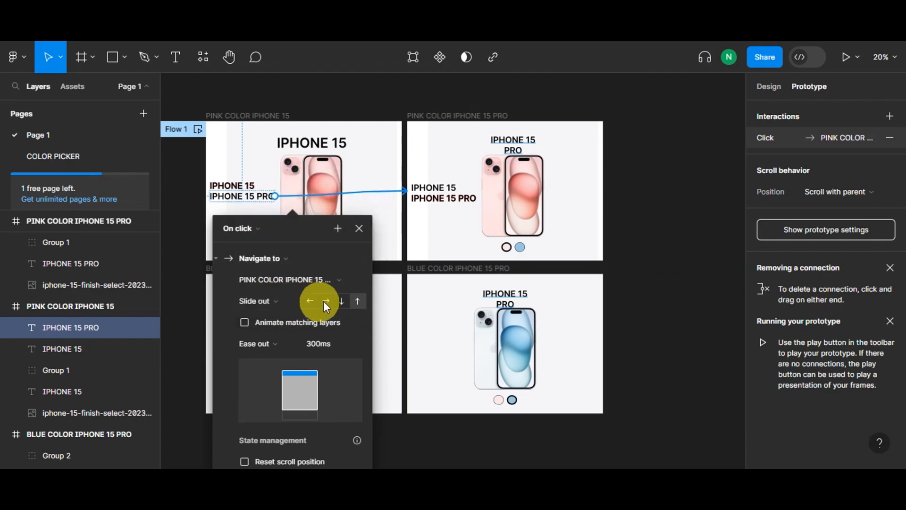
{"action": "left_click", "coordinate": [357, 305]}
{"action": "scroll", "coordinate": [330, 352], "scroll_direction": "down", "scroll_amount": 1}
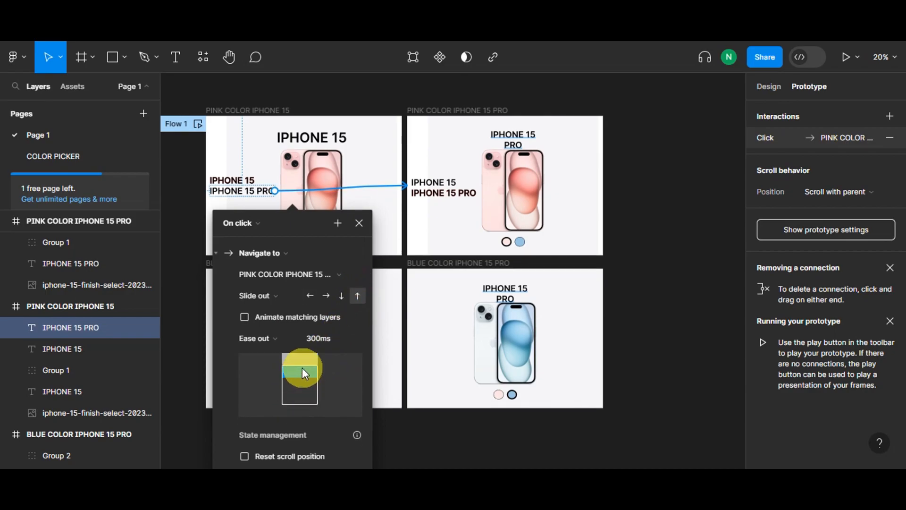
{"action": "left_click", "coordinate": [657, 253]}
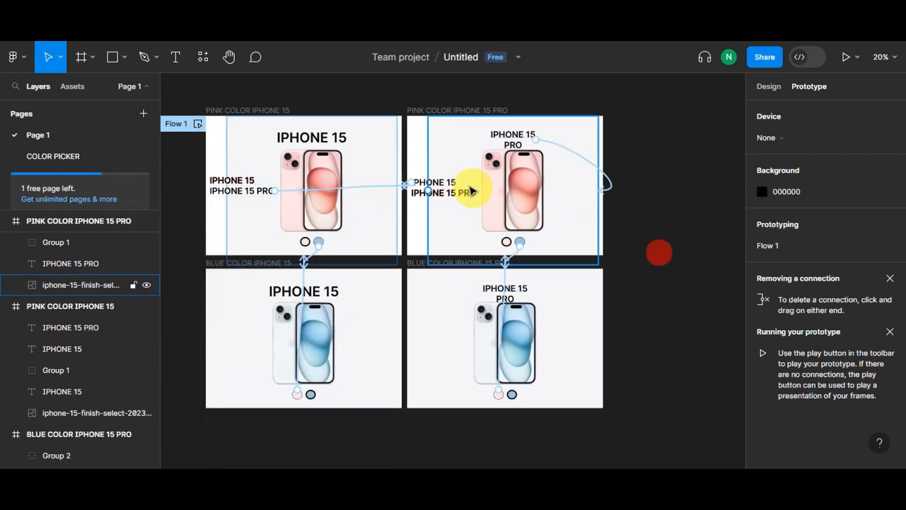
Step: Set the transition of the PINK COLOR IPHONE 15 PRO frame's IPHONE 15 label to Slide out in the downward direction
{"action": "left_click", "coordinate": [429, 184]}
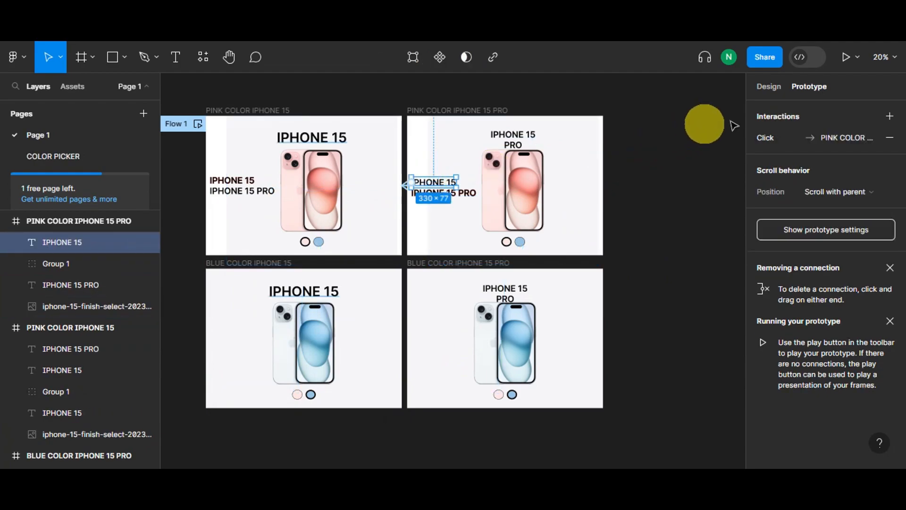
{"action": "left_click", "coordinate": [807, 138]}
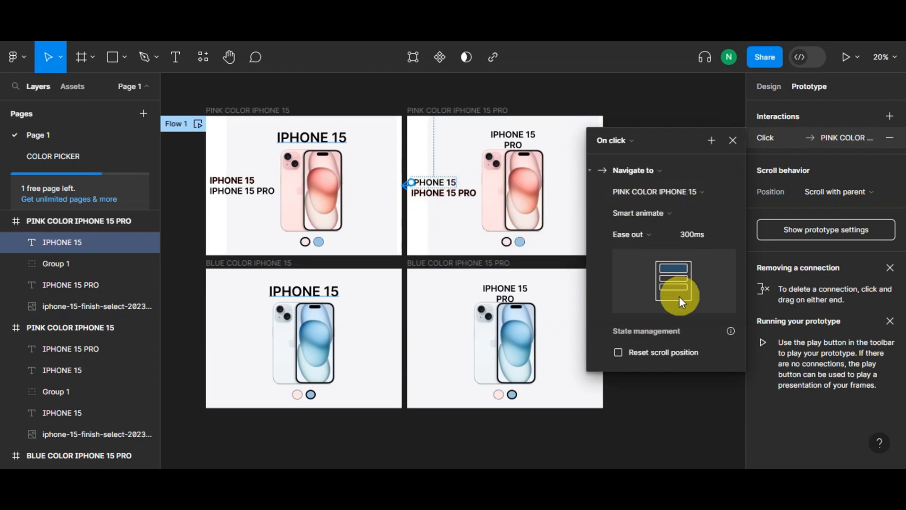
{"action": "left_click", "coordinate": [649, 216]}
{"action": "left_click", "coordinate": [640, 300]}
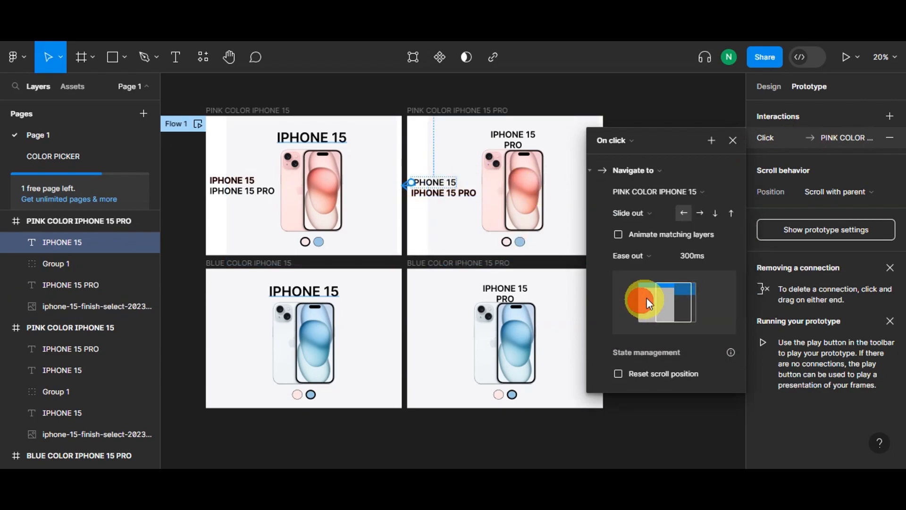
{"action": "left_click", "coordinate": [716, 213]}
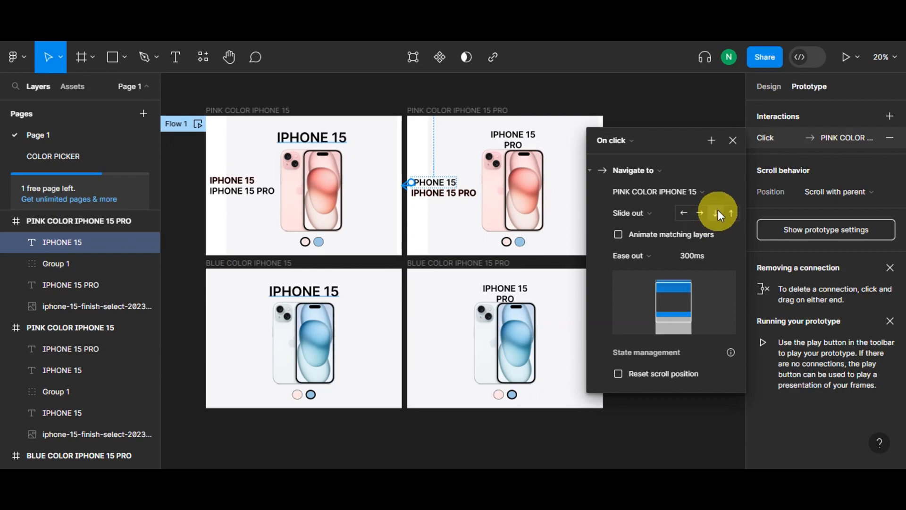
{"action": "left_click", "coordinate": [733, 141]}
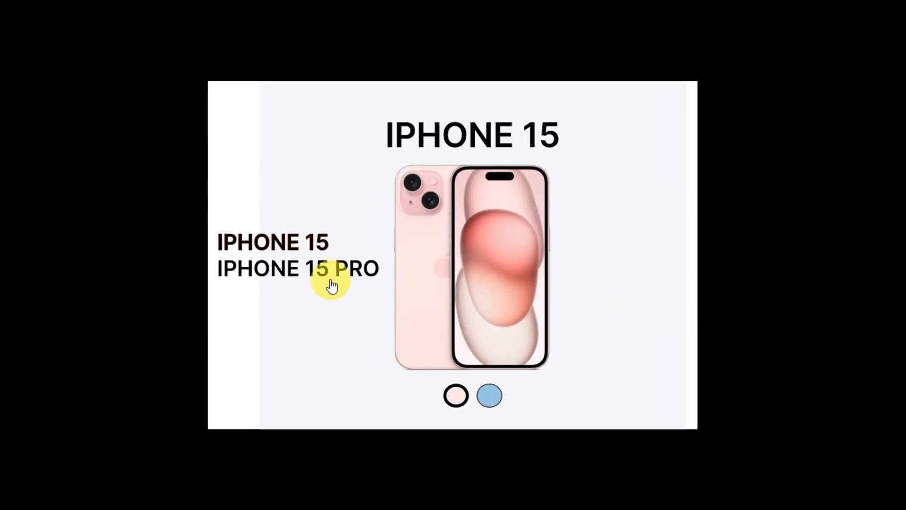
Step: Test switching between the IPHONE 15 PRO and IPHONE 15 labels and the blue and pink color selectors on the iPhone 15 screen
{"action": "left_click", "coordinate": [358, 271]}
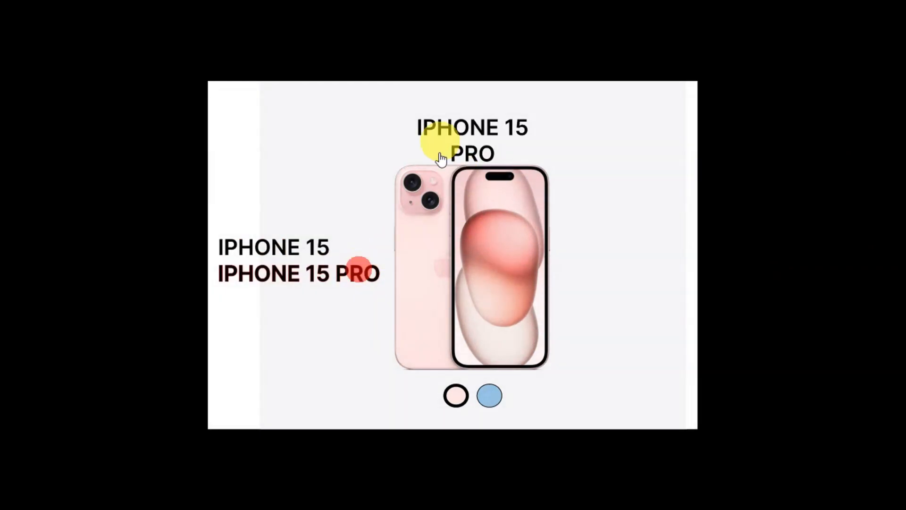
{"action": "left_click", "coordinate": [312, 243]}
{"action": "left_click", "coordinate": [488, 396]}
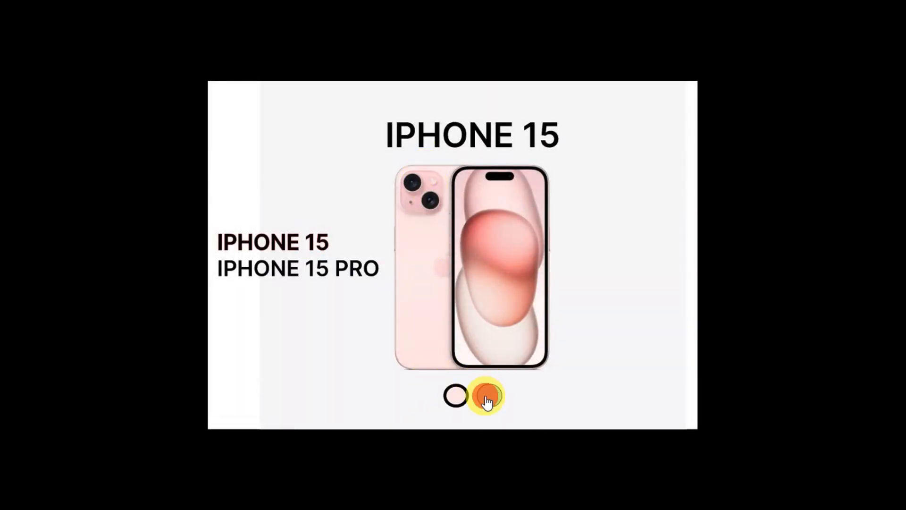
{"action": "left_click", "coordinate": [432, 397]}
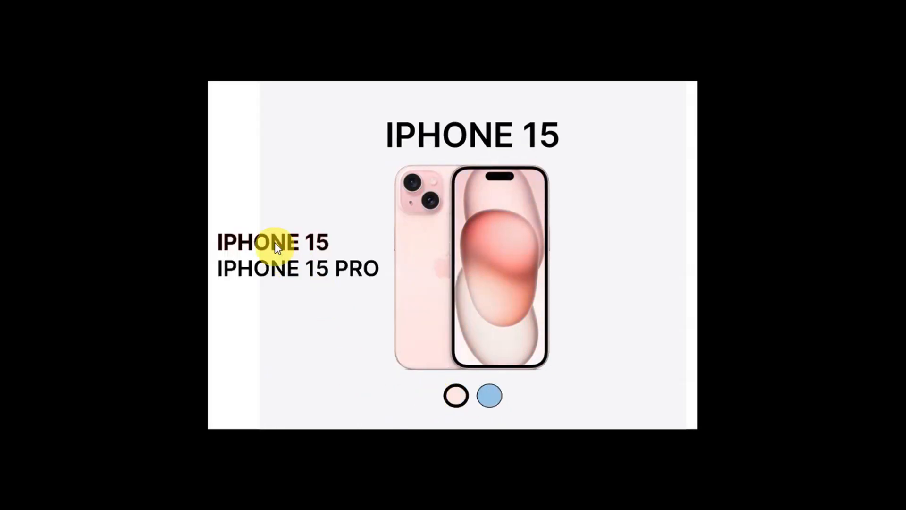
{"action": "left_click", "coordinate": [486, 396]}
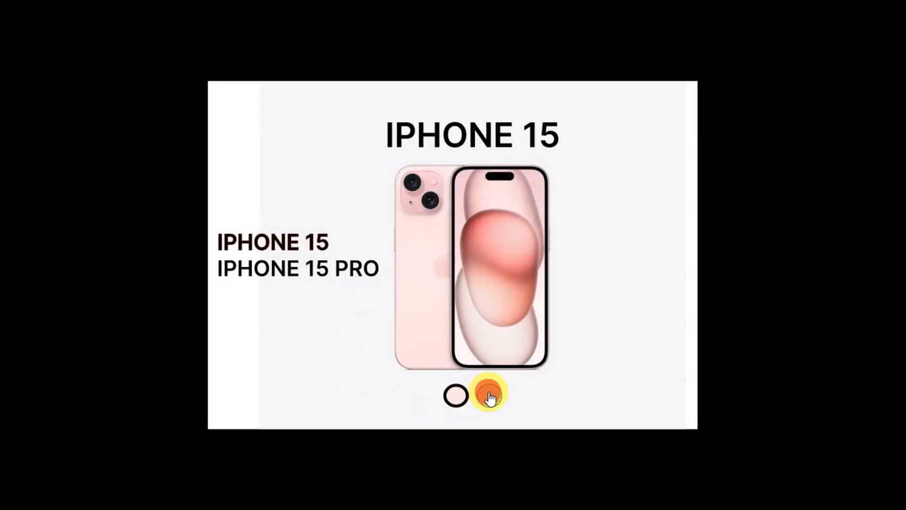
{"action": "left_click", "coordinate": [442, 399]}
Step: Test the blue and pink color selectors on the IPHONE 15 PRO screen of the prototype and return to the design file
{"action": "left_click", "coordinate": [324, 267]}
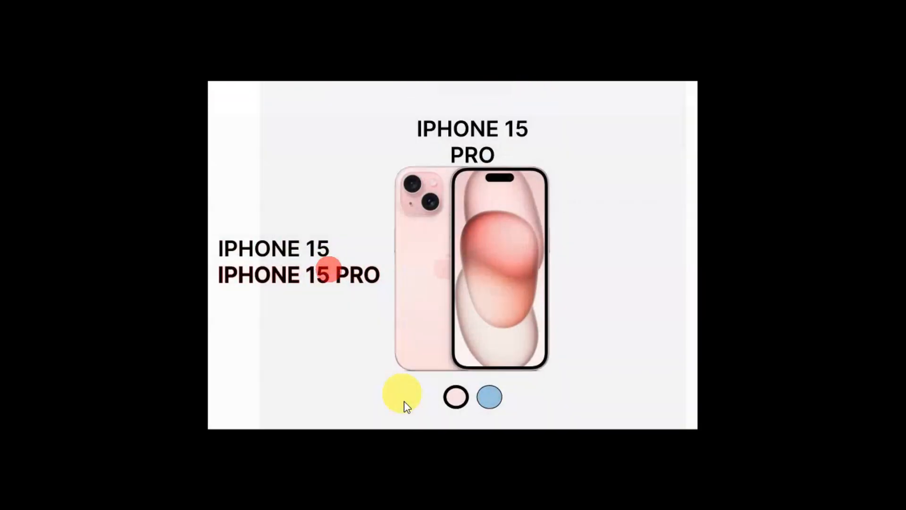
{"action": "left_click", "coordinate": [488, 398]}
{"action": "left_click", "coordinate": [436, 396]}
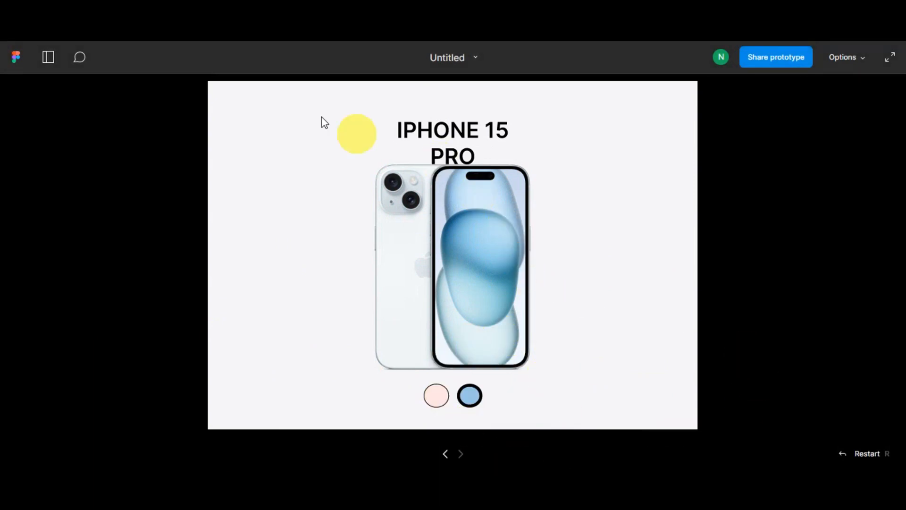
{"action": "left_click", "coordinate": [145, 25]}
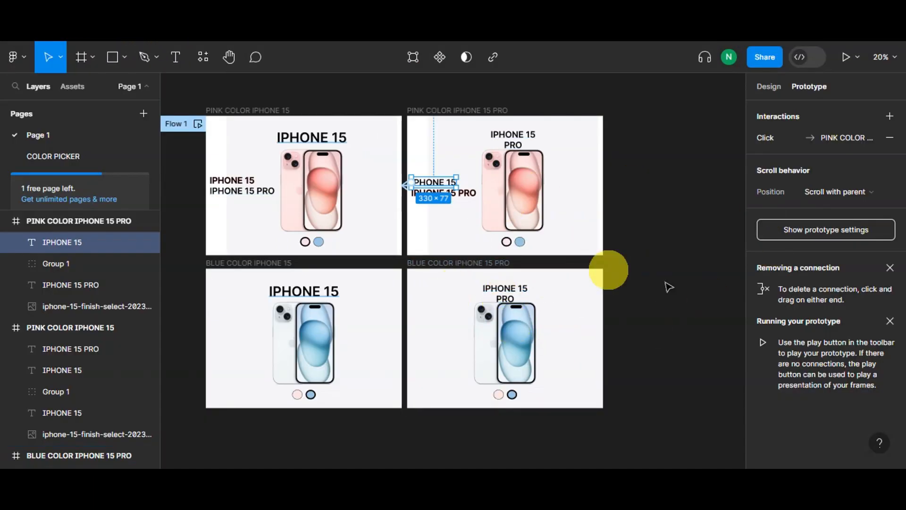